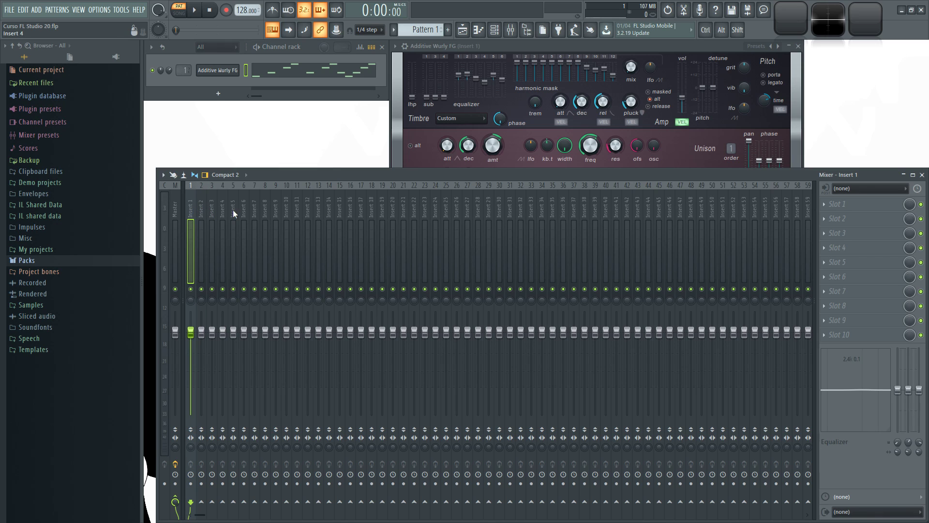
Load Fruity Delay 3 into the first effect slot of mixer Insert 1 and close the mixer
click(823, 205)
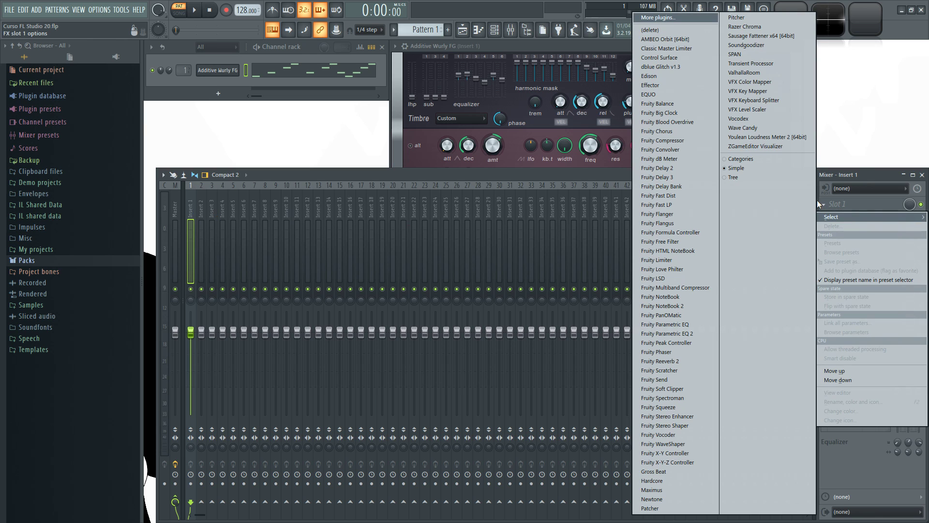
click(678, 177)
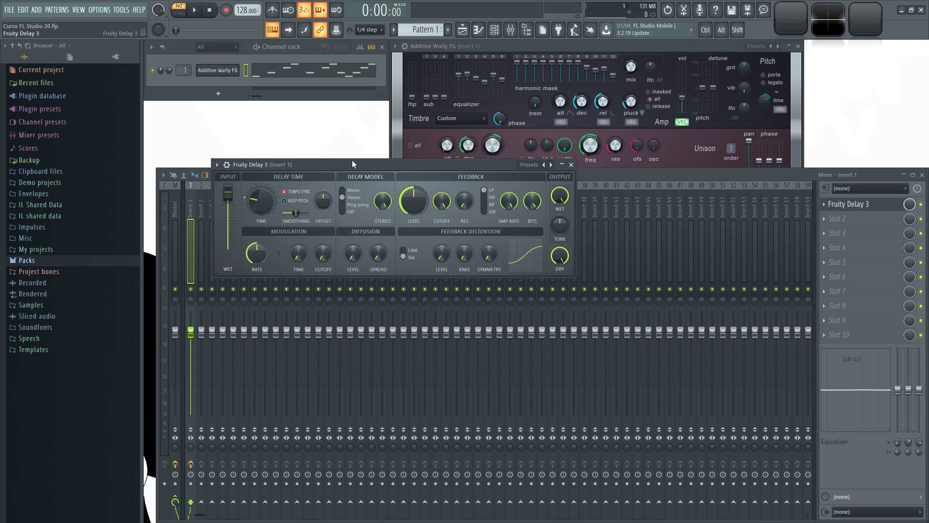
drag(353, 165, 379, 179)
click(922, 175)
Play the pattern through the delay, close the synth window and move the Fruity Delay 3 window into the clear area
key(space)
click(798, 46)
key(space)
drag(457, 178, 429, 138)
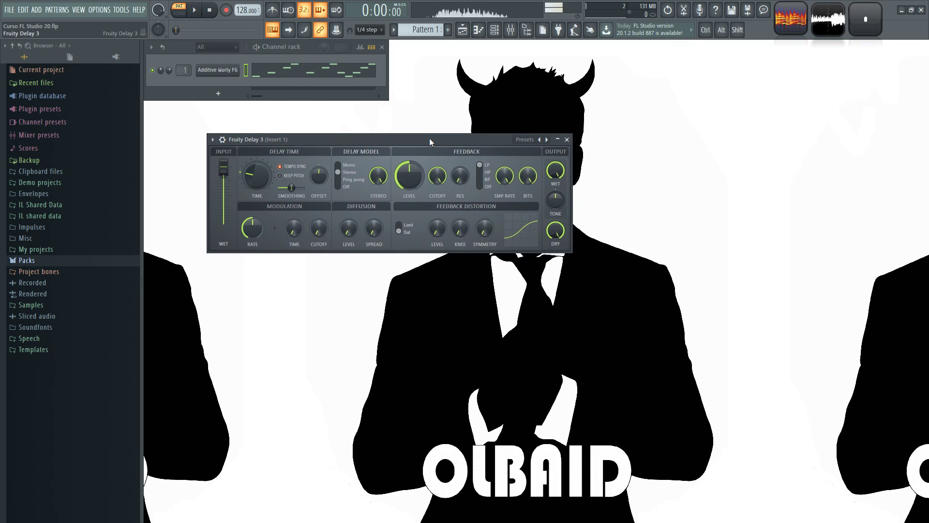
Audition the Resonator and Stereoized presets of Fruity Delay 3 by playing the pattern with each
right_click(540, 140)
click(562, 201)
key(space)
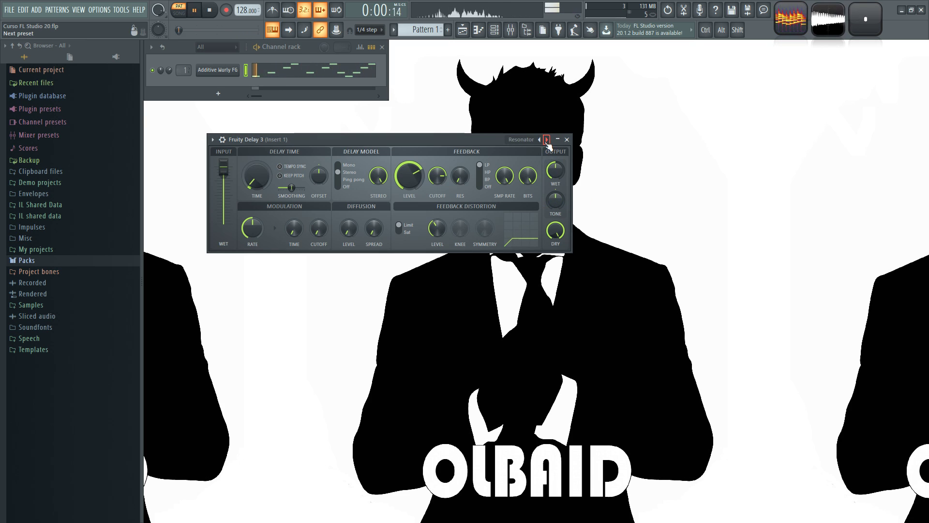
key(space)
right_click(540, 140)
click(561, 219)
key(space)
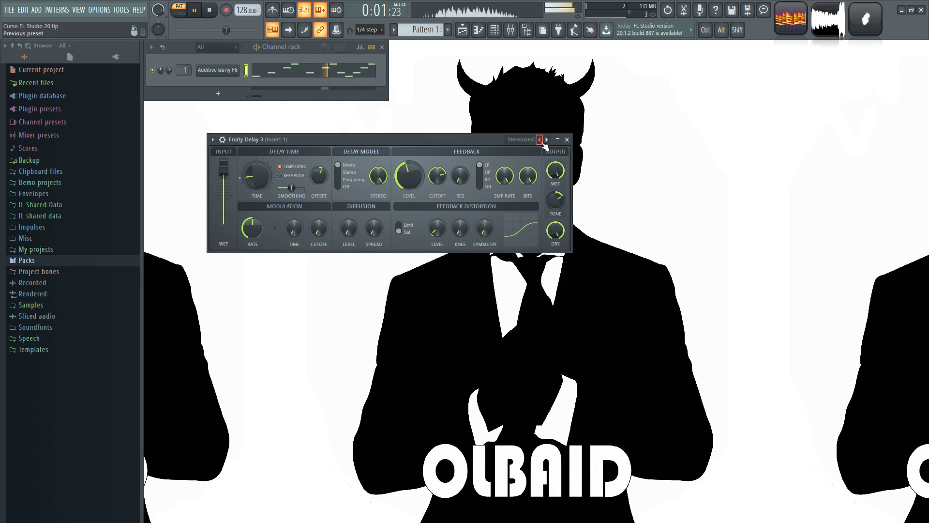
key(space)
Audition the Bandpass and Chorus presets of Fruity Delay 3 by playing the pattern with each
right_click(541, 141)
click(557, 149)
key(space)
key(space)
right_click(548, 141)
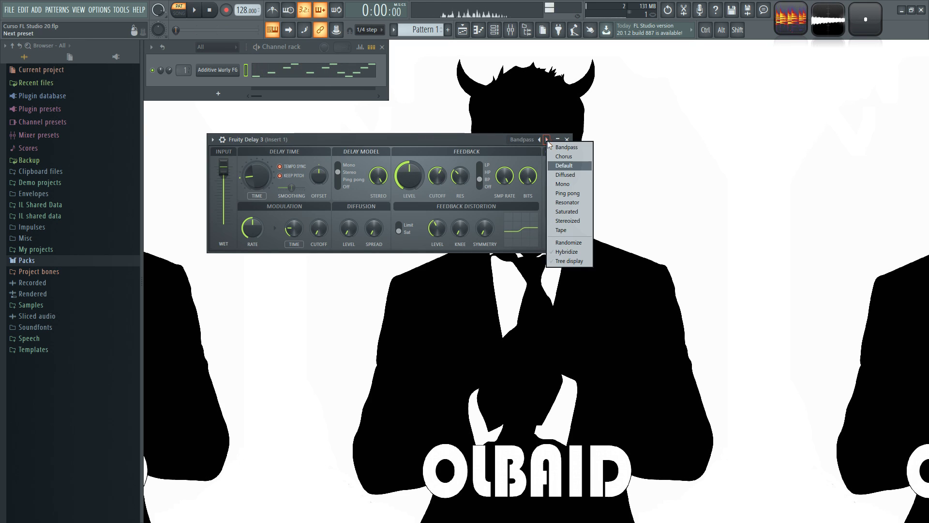
click(569, 156)
key(space)
key(space)
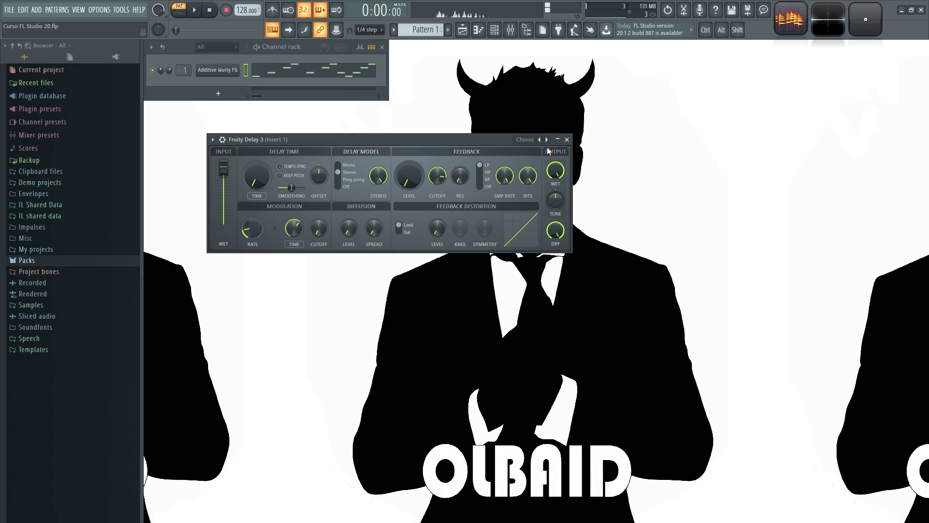
Keep the Chorus preset and raise the delay time and feedback level slightly in Fruity Delay 3
right_click(541, 138)
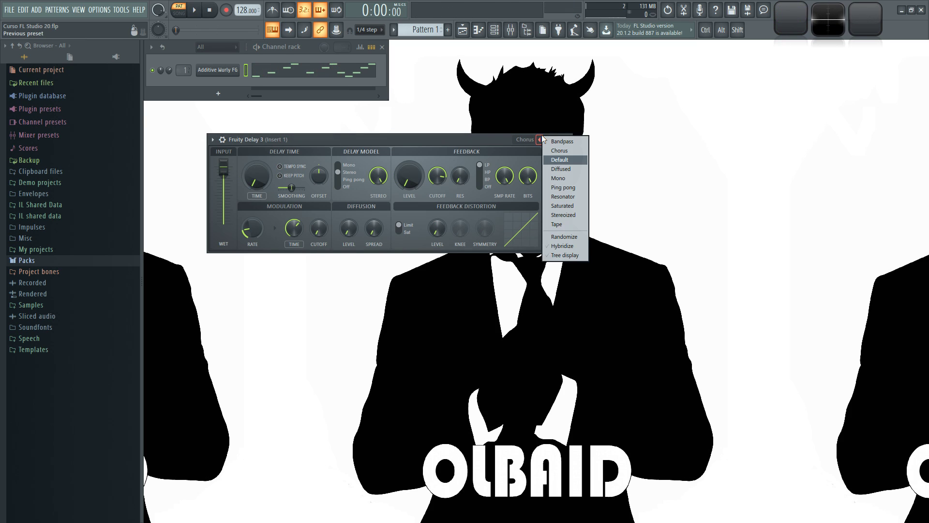
click(475, 140)
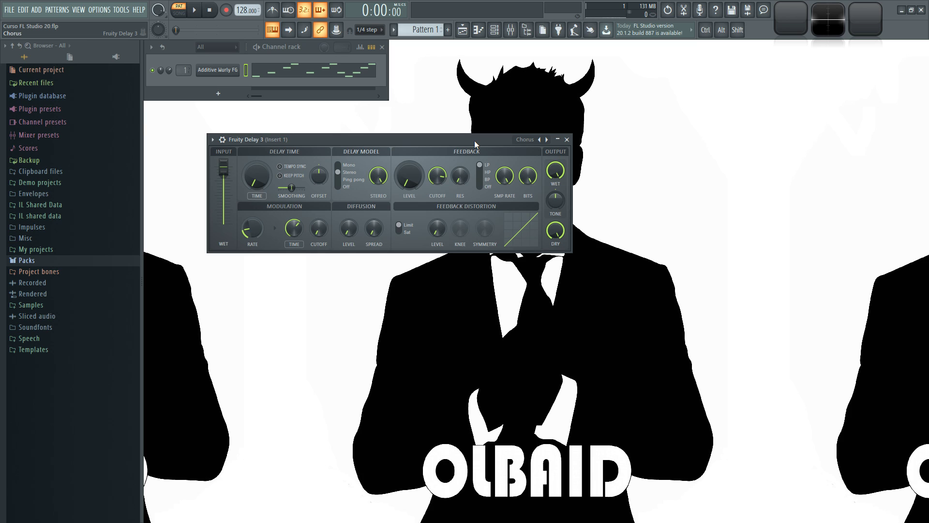
mouse_move(474, 140)
mouse_down()
mouse_move(487, 139)
mouse_move(469, 129)
mouse_up()
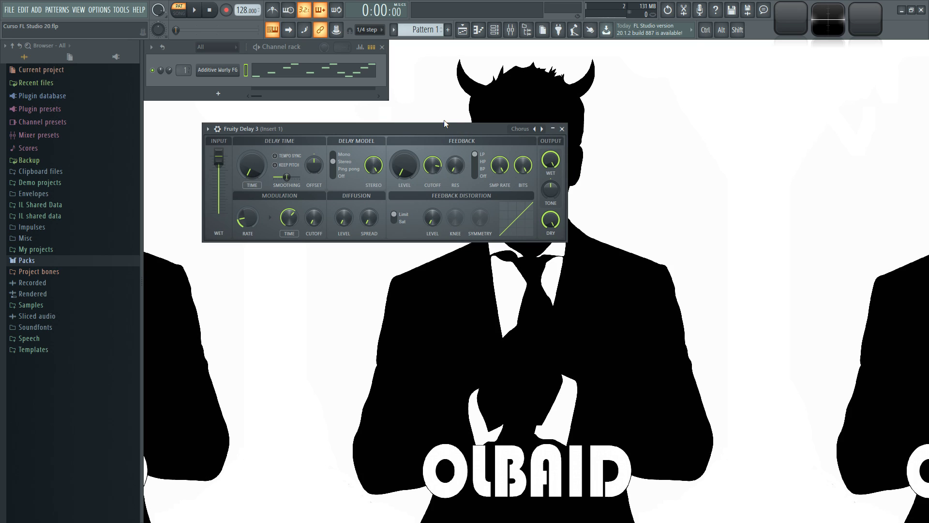
mouse_move(247, 172)
mouse_down()
mouse_move(247, 145)
mouse_move(252, 170)
mouse_up()
drag(404, 165, 404, 167)
drag(251, 166, 251, 170)
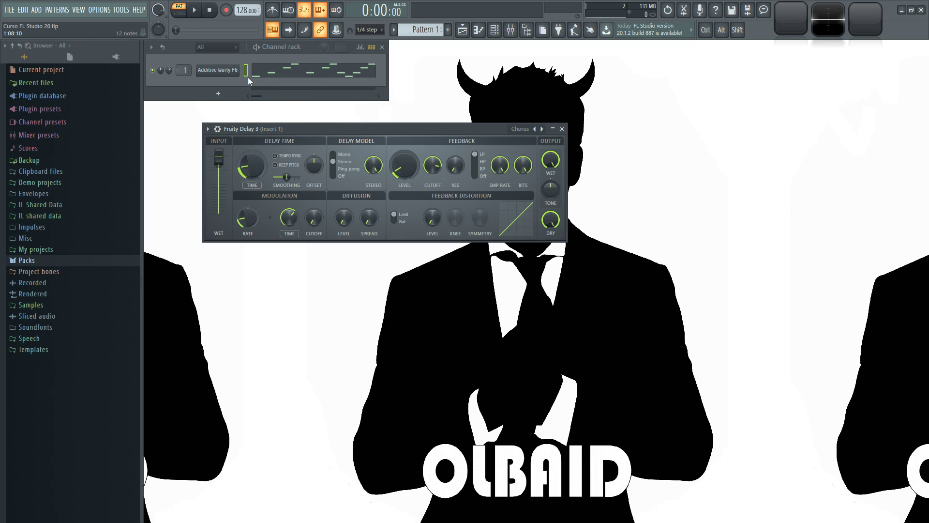
Move Fruity Delay 3 to the second slot of Insert 1 and load Fruity Delay 2 into the first slot
key(F9)
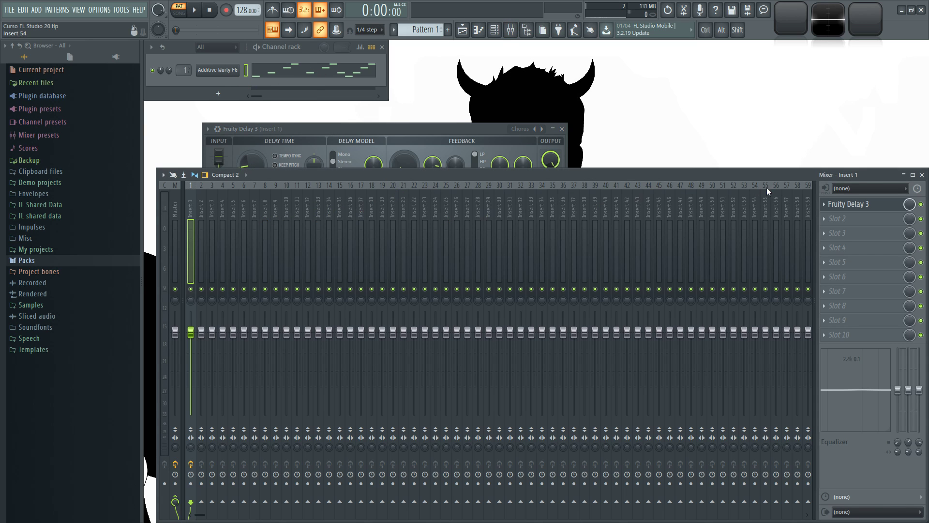
drag(828, 204, 826, 215)
click(824, 206)
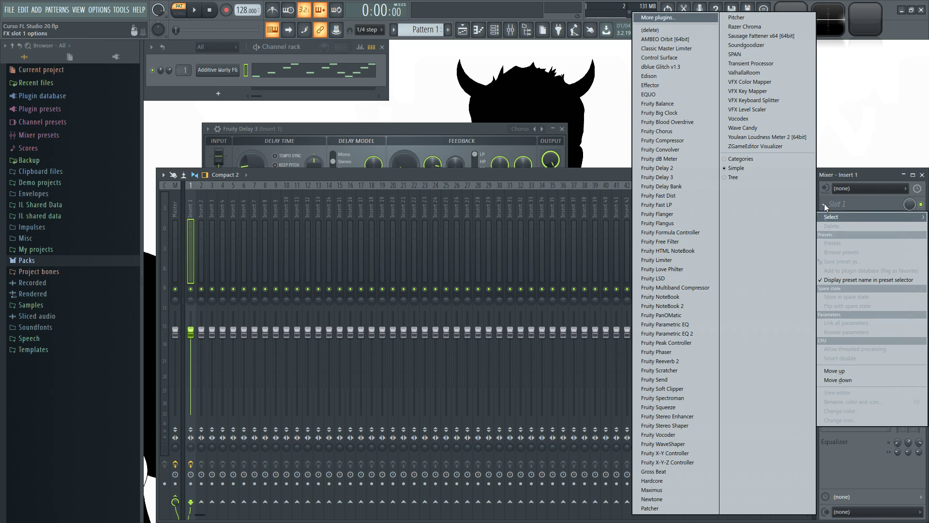
click(657, 168)
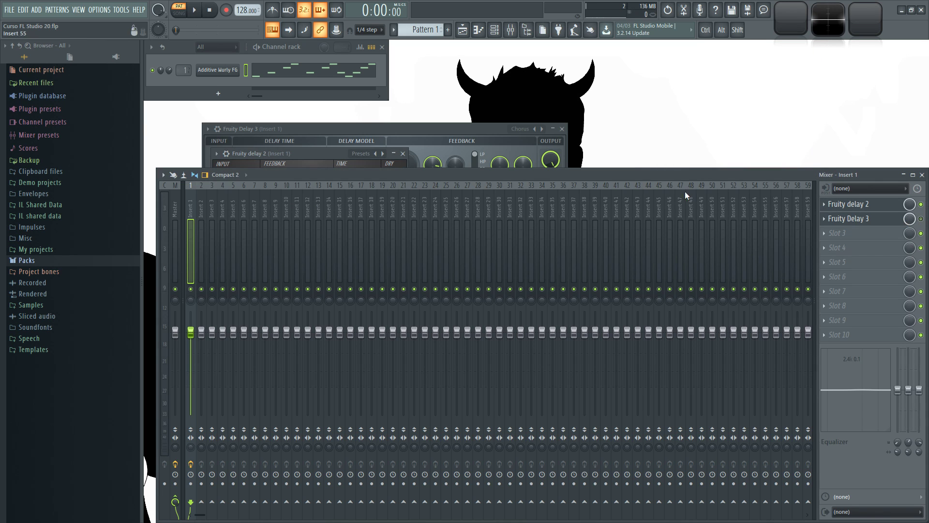
drag(331, 151, 408, 133)
Play the pattern through Fruity Delay 2 while adjusting its time controls and lowering its feedback volume
key(space)
key(space)
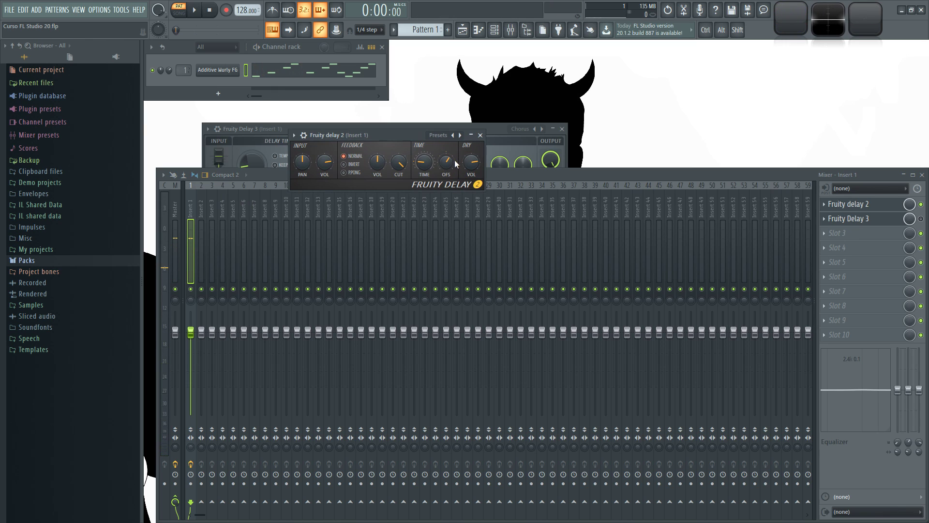
drag(449, 164, 450, 158)
key(space)
key(space)
drag(379, 161, 379, 174)
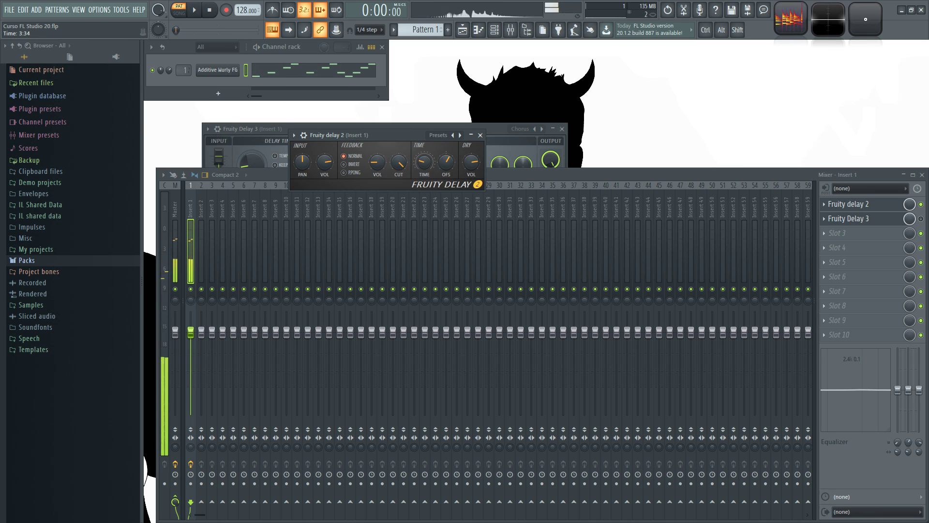
Delete Fruity Delay 2 from the first slot of Insert 1 and close the mixer
click(480, 135)
click(824, 204)
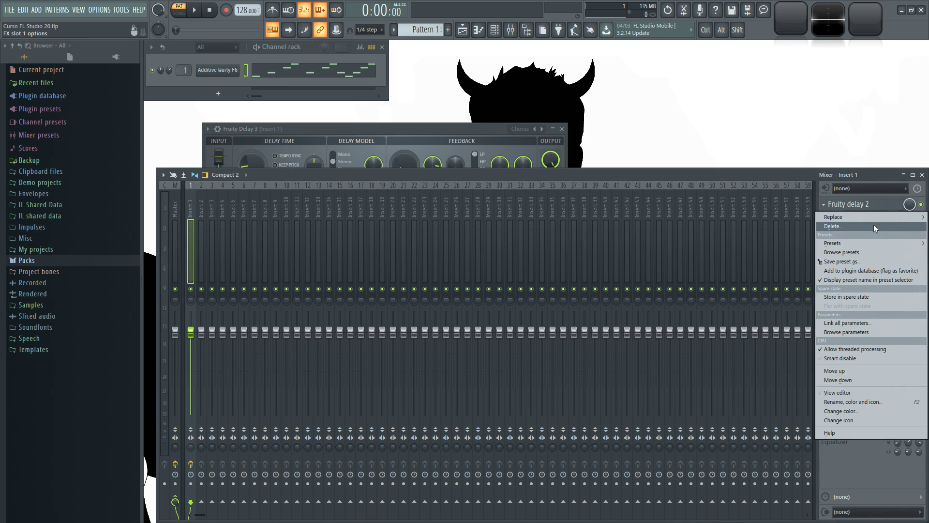
click(857, 226)
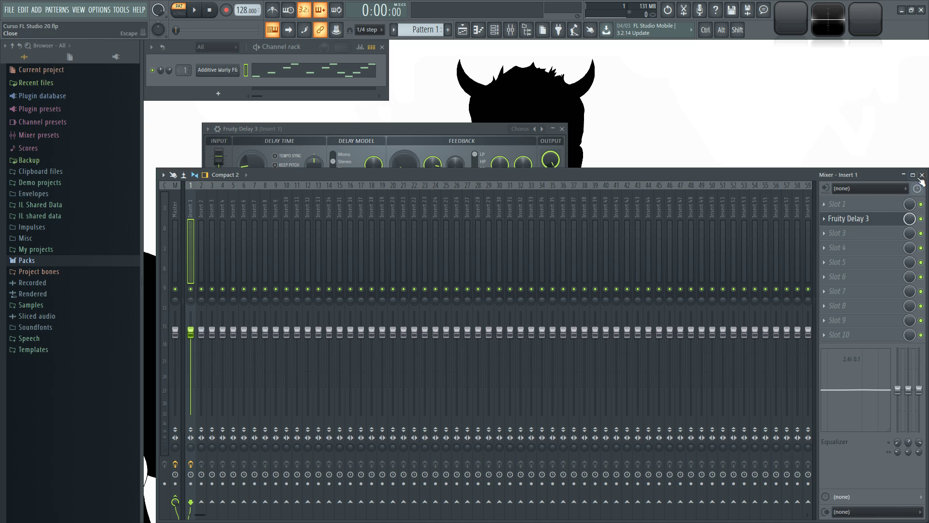
key(F9)
Play the pattern while sweeping the Fruity Delay 3 delay time up to about 190 ms
drag(434, 126, 424, 122)
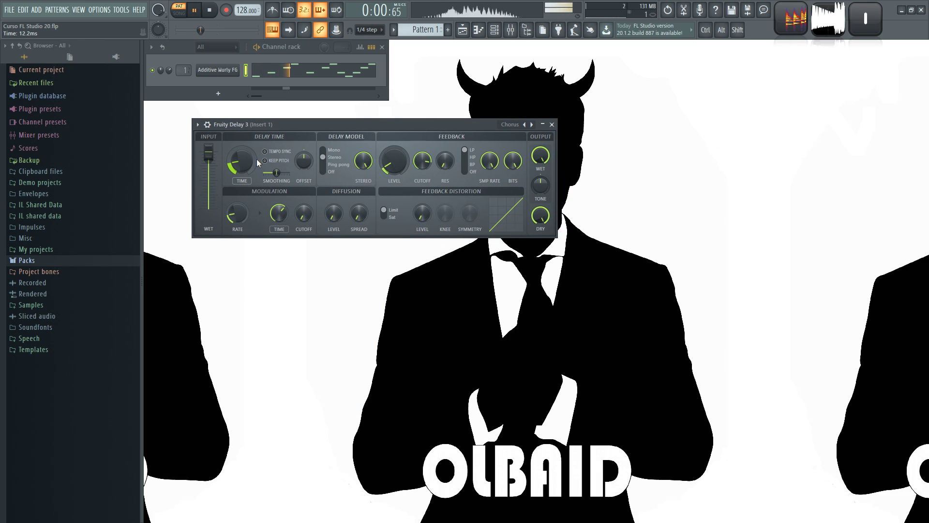
scroll(240, 161, up, 3)
key(space)
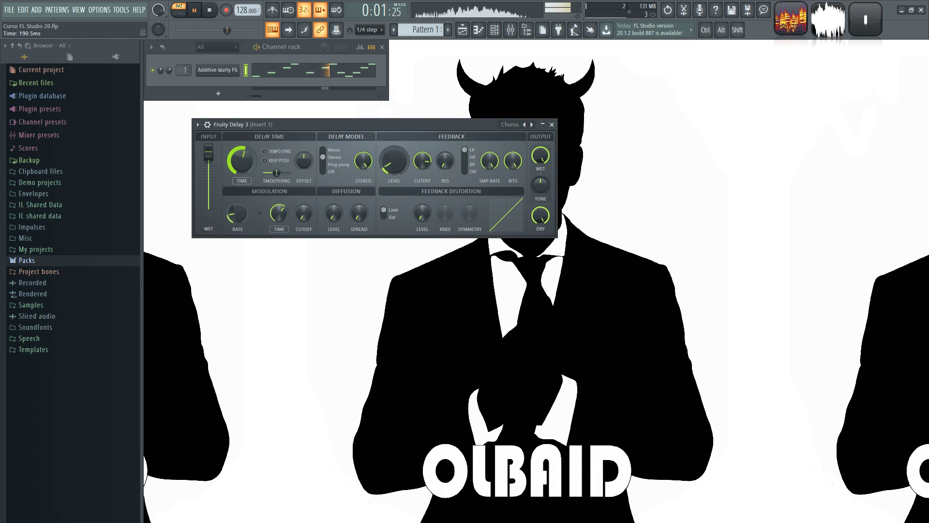
key(space)
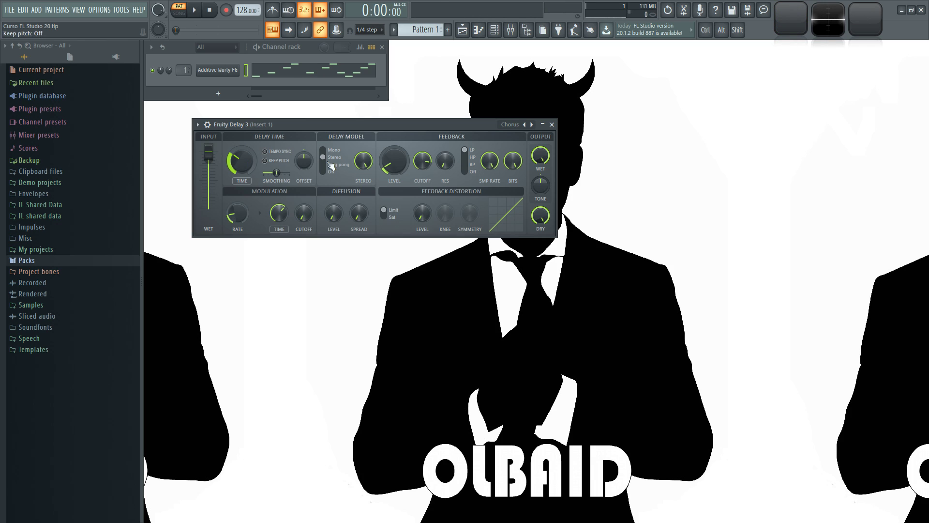
Load the Default preset in Fruity Delay 3 and reposition its window slightly
right_click(531, 125)
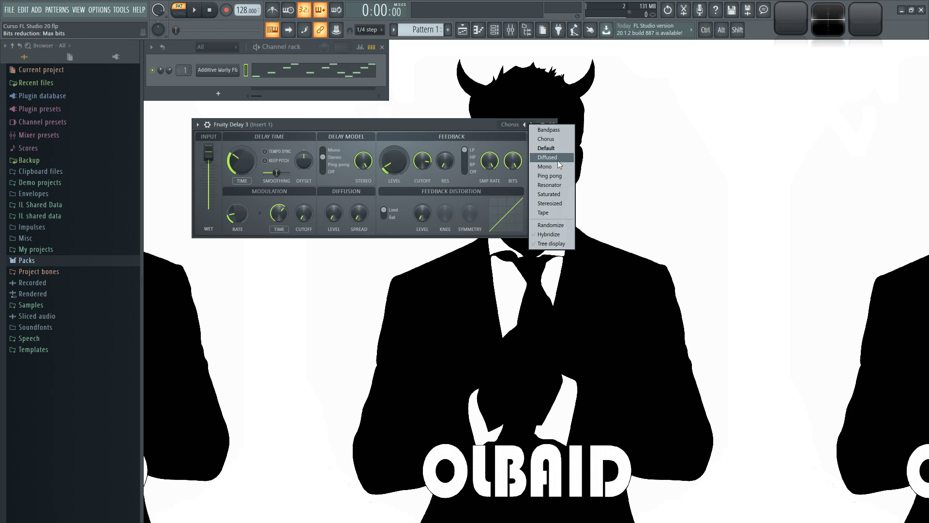
click(550, 150)
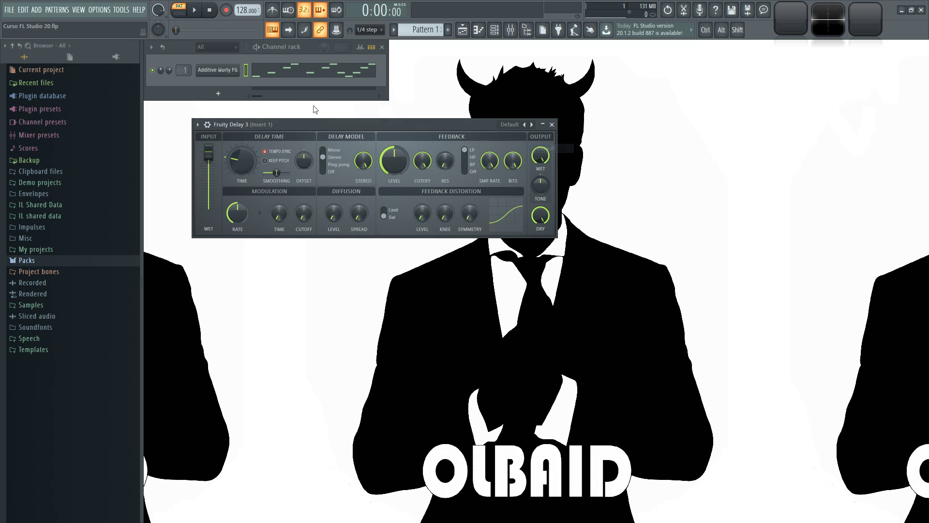
drag(326, 120, 330, 126)
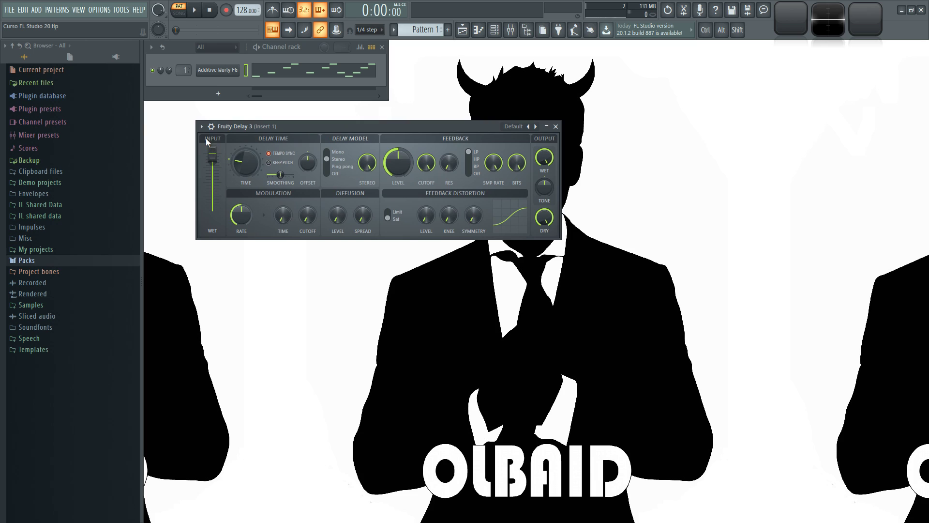
Lower the input wet fader to its minimum, play the pattern, and restore the fader to full
drag(216, 144, 216, 208)
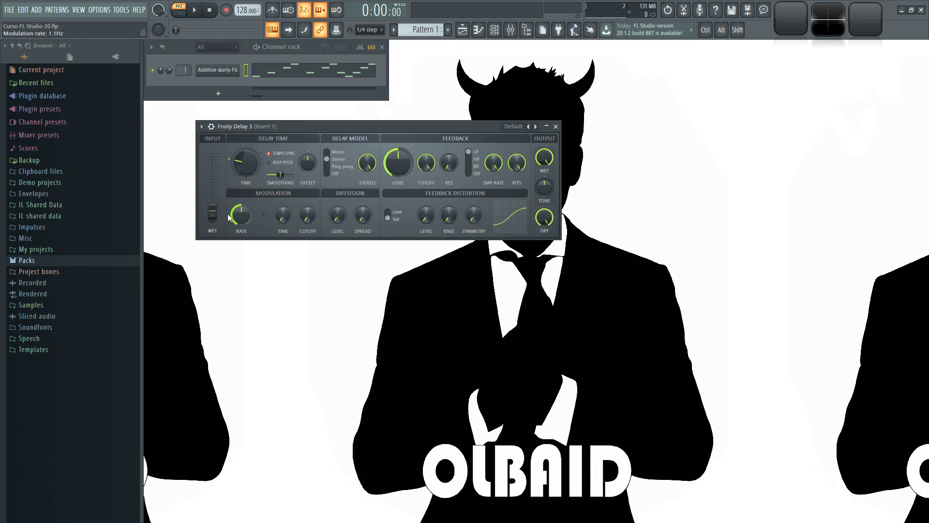
key(space)
key(space)
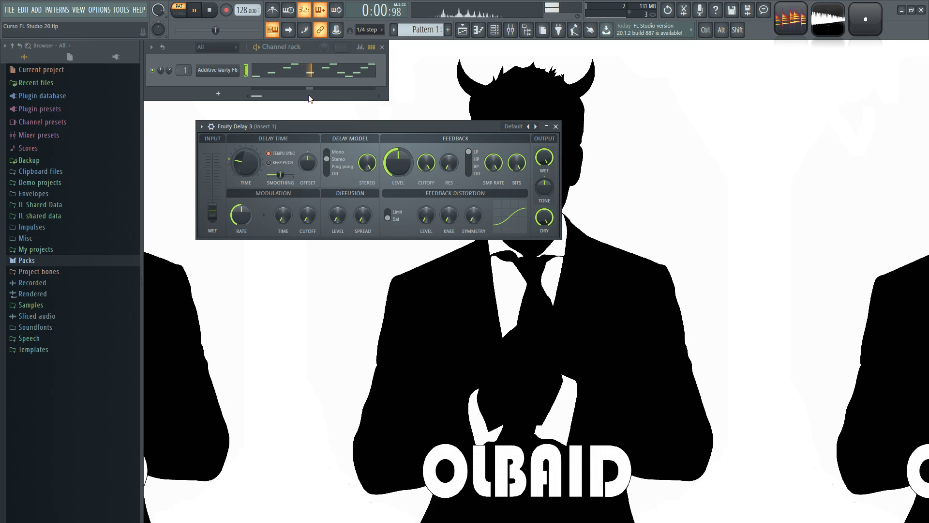
drag(214, 216, 213, 158)
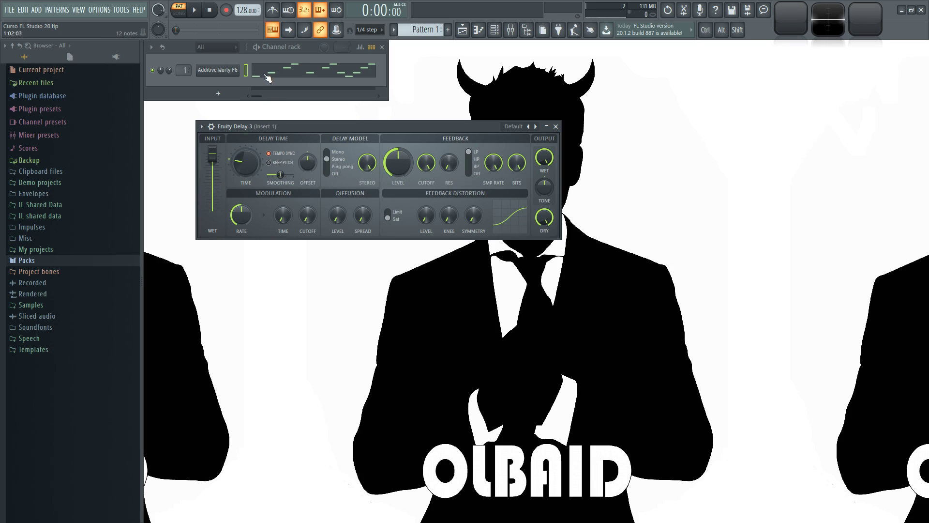
Compare full and minimum input wet levels again by pulling the fader down around playback, then return it to full
drag(213, 154, 213, 203)
key(space)
drag(213, 162, 213, 212)
key(space)
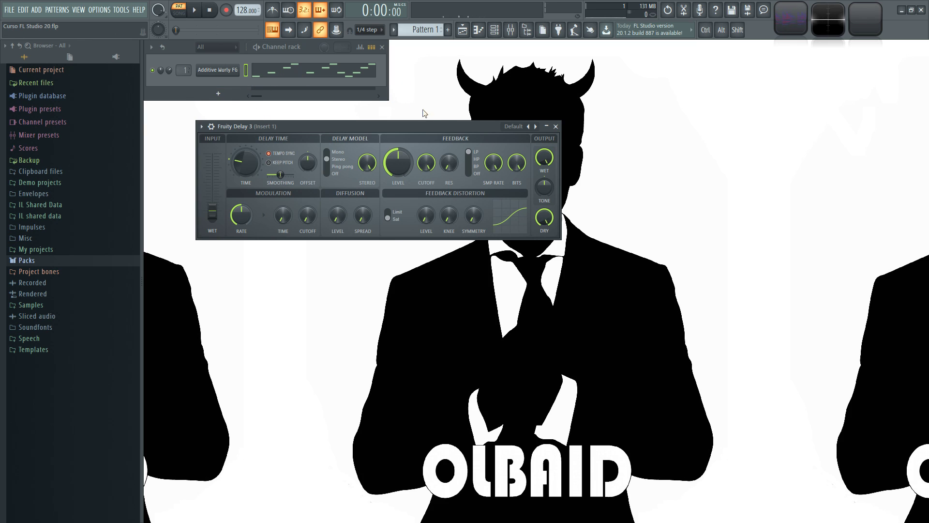
mouse_move(216, 216)
mouse_down()
mouse_move(213, 171)
mouse_move(216, 218)
mouse_up()
key(space)
key(space)
drag(215, 214, 213, 154)
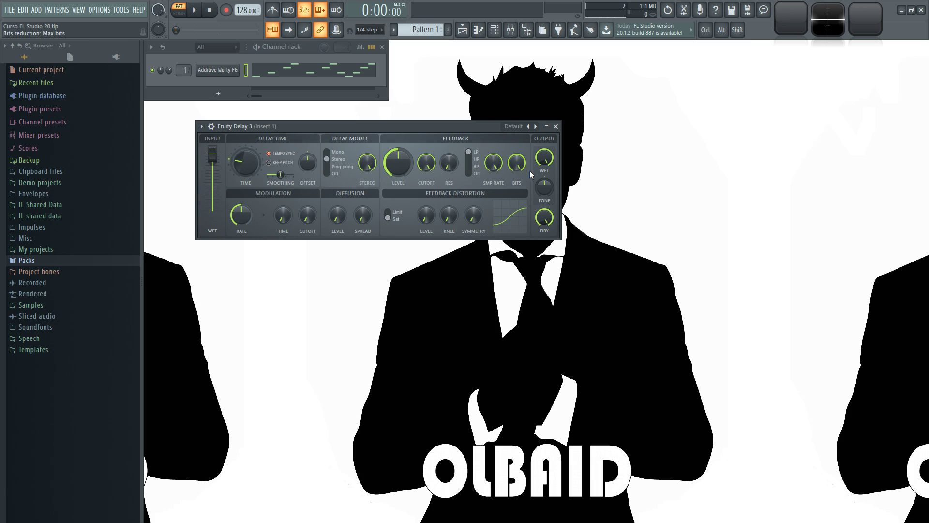
Turn the output wet level down to 0% during playback and bring it back to full
drag(544, 157, 544, 140)
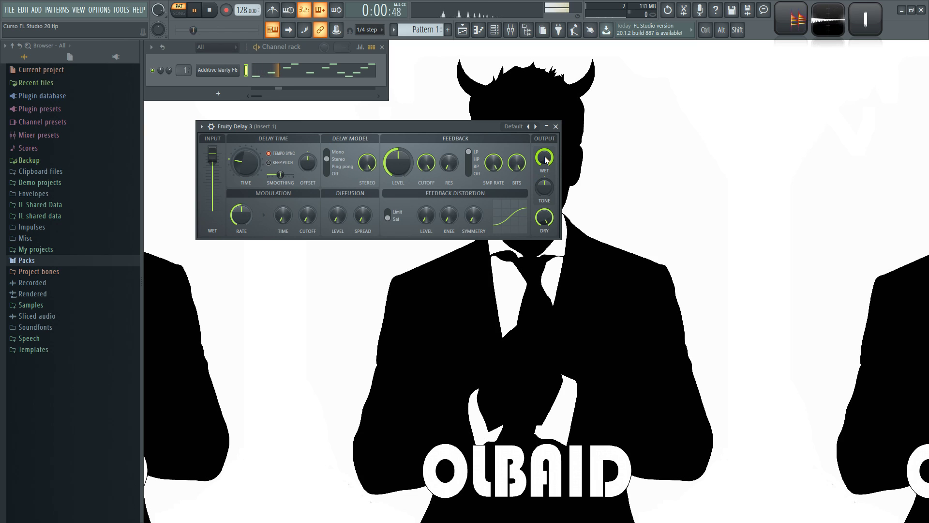
drag(545, 159, 546, 169)
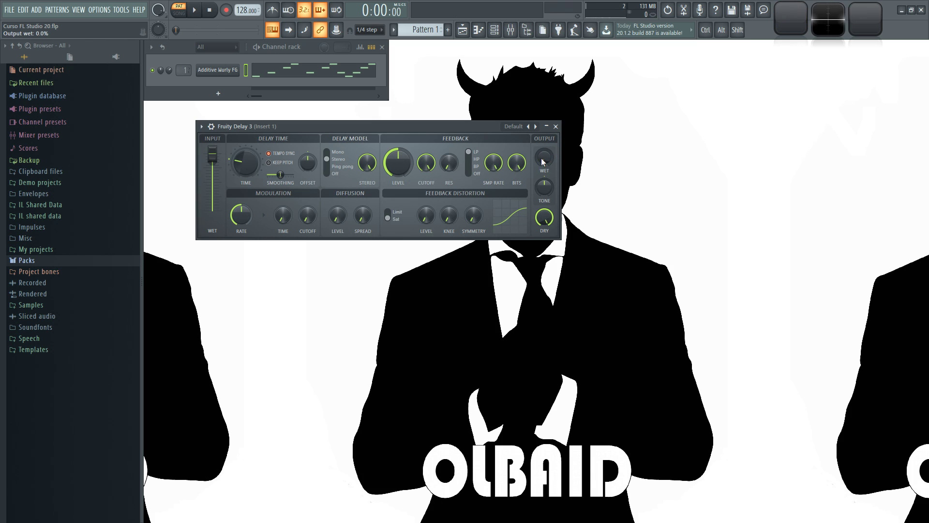
drag(545, 164, 545, 159)
mouse_move(545, 159)
mouse_down()
mouse_move(545, 198)
mouse_move(545, 159)
mouse_up()
Sweep the output tone up to 100% and down into negative values during playback, then return it to 0%
drag(546, 190, 545, 192)
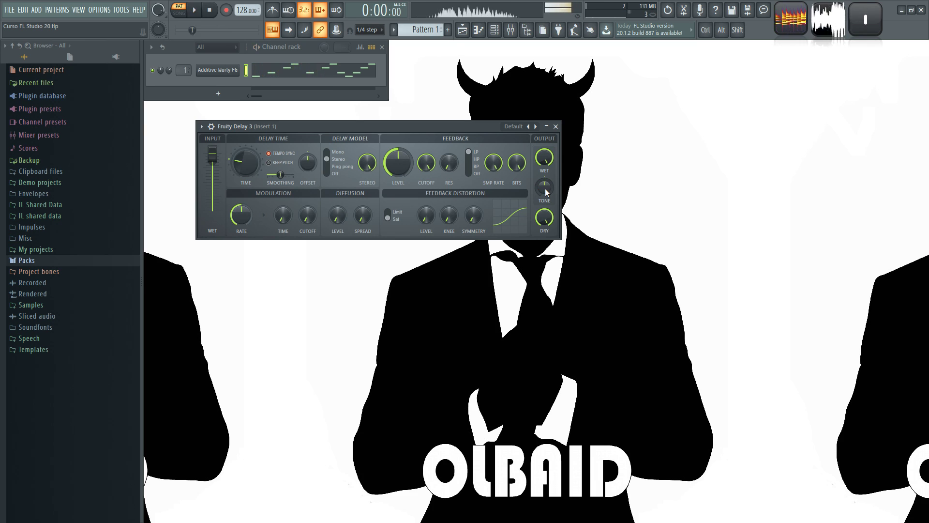
mouse_move(546, 192)
mouse_down()
mouse_move(551, 170)
mouse_move(553, 189)
mouse_up()
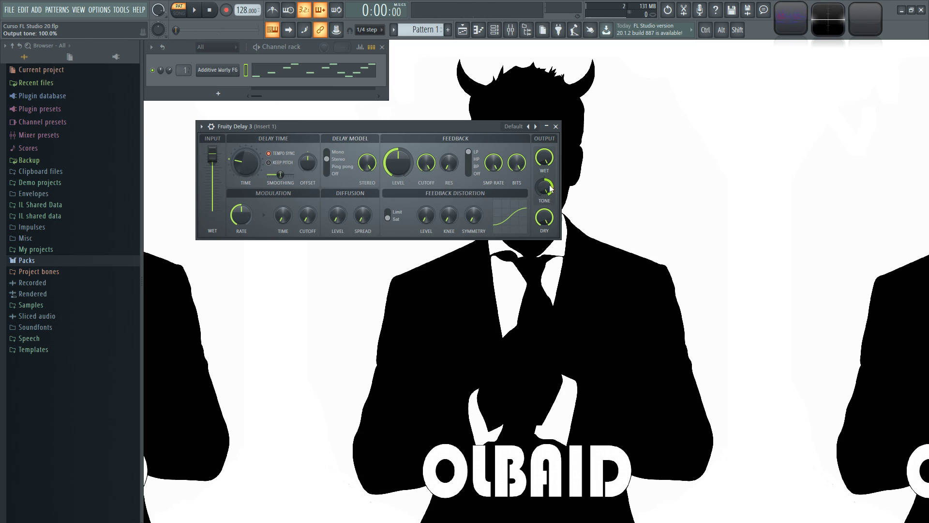
drag(550, 188, 549, 225)
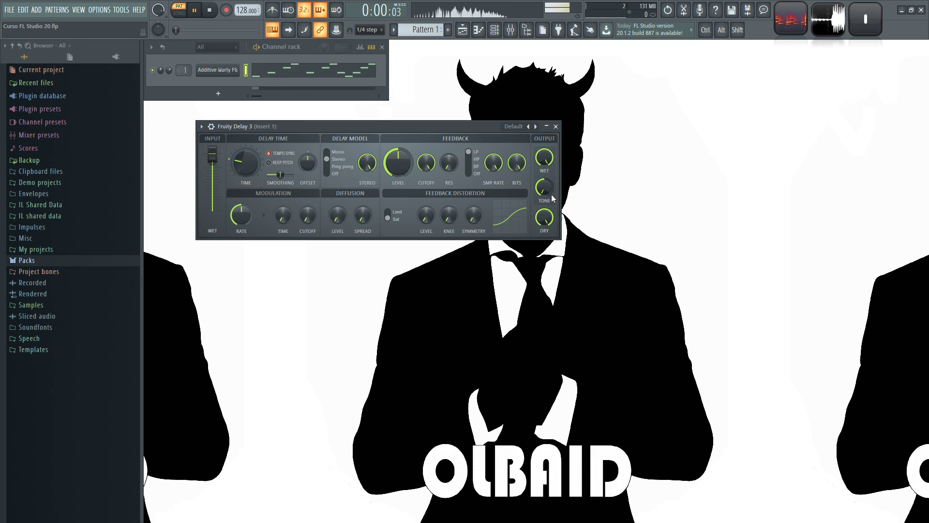
drag(545, 193, 544, 189)
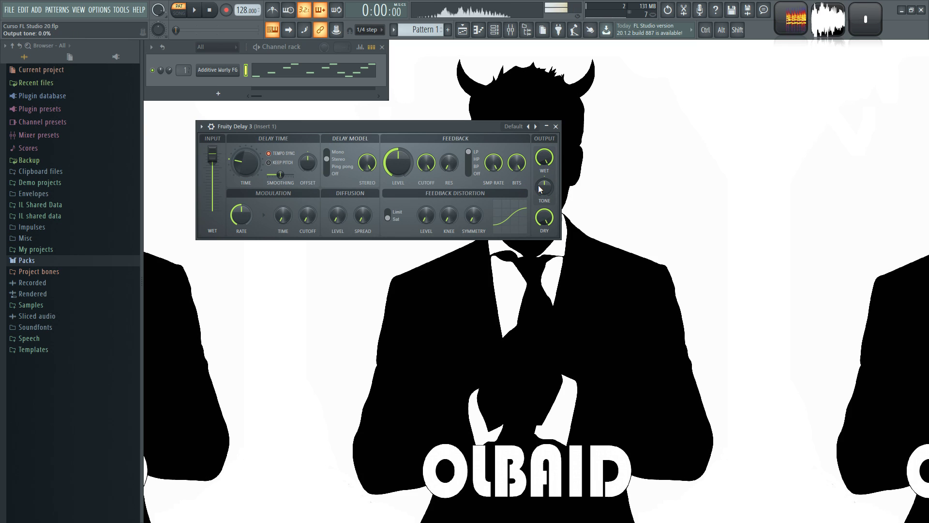
Sweep the output tone to both extremes again, down to -100%, and return it to 0%
scroll(548, 191, up, 10)
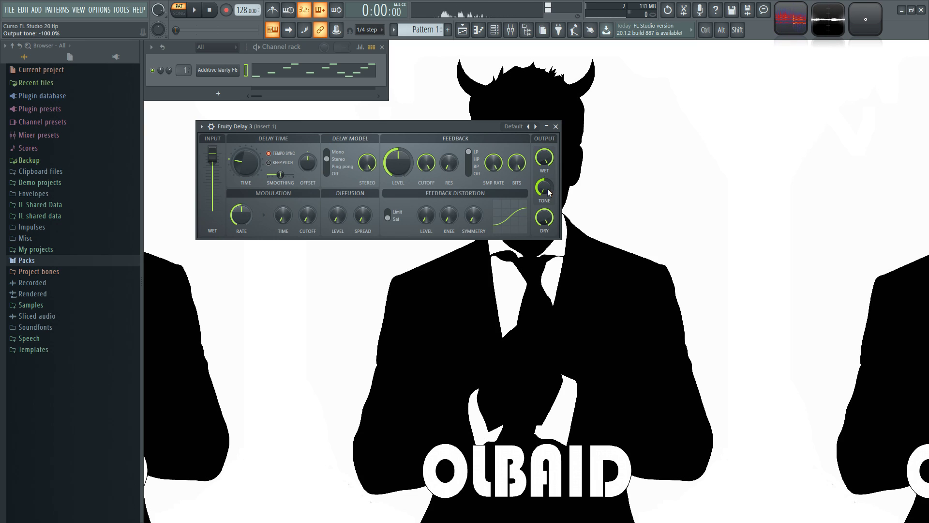
scroll(547, 190, down, 10)
scroll(549, 190, up, 5)
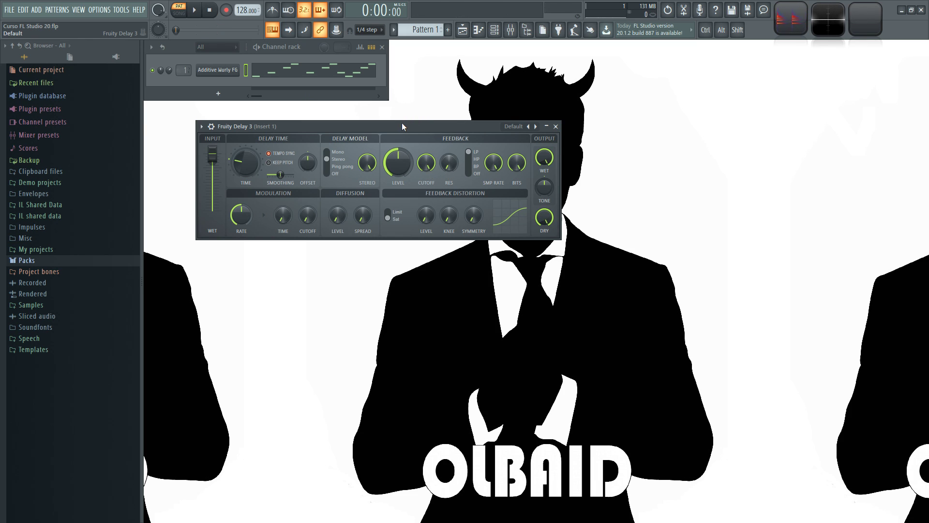
Reposition the Fruity Delay 3 window below the channel rack and play the pattern briefly
drag(402, 125, 392, 228)
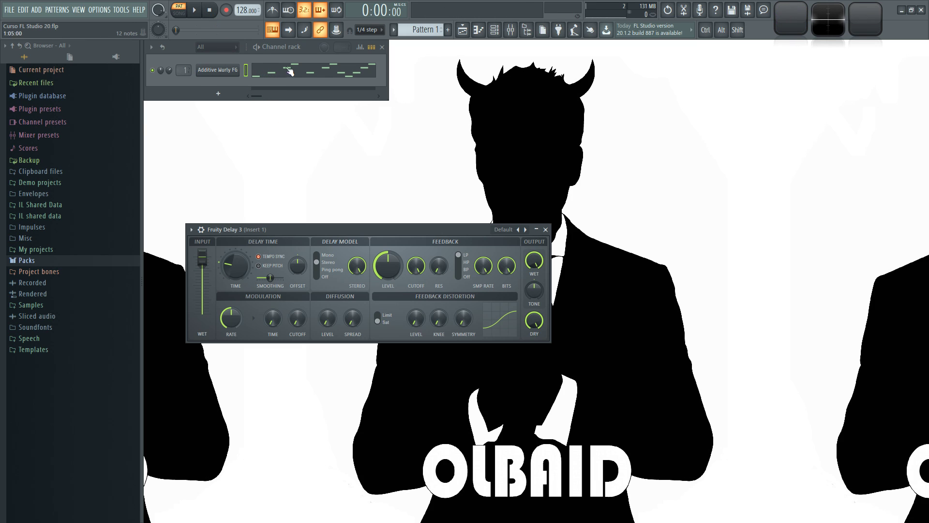
key(space)
key(space)
drag(464, 231, 513, 189)
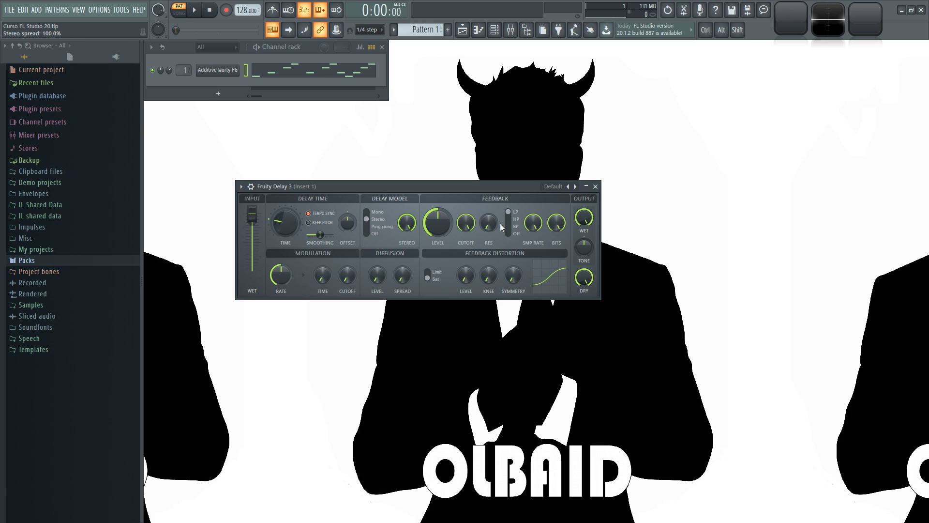
mouse_move(576, 225)
mouse_down()
mouse_move(576, 271)
mouse_move(576, 223)
mouse_up()
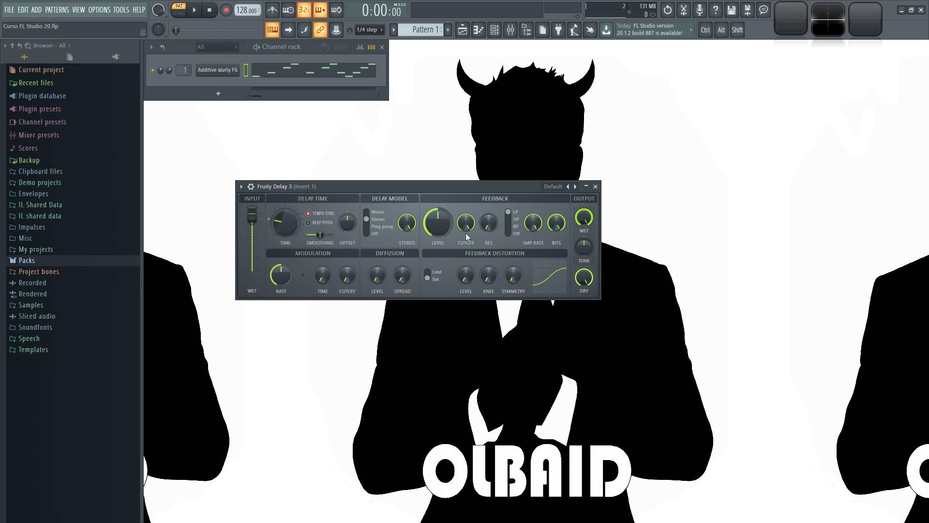
drag(339, 186, 326, 162)
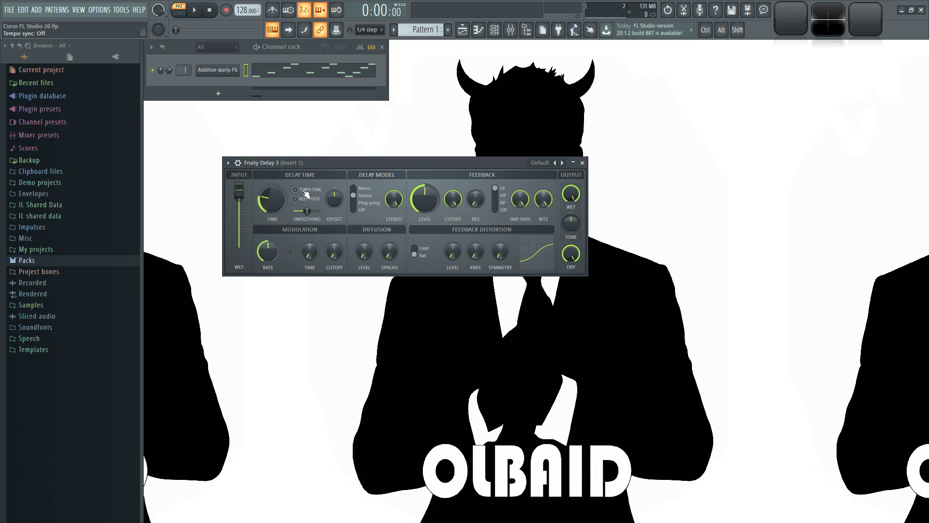
Raise the delay time to 211.9 ms with tempo sync off, sounding test notes, and turn tempo sync back on
mouse_move(272, 199)
mouse_down()
mouse_move(272, 207)
mouse_move(272, 193)
mouse_up()
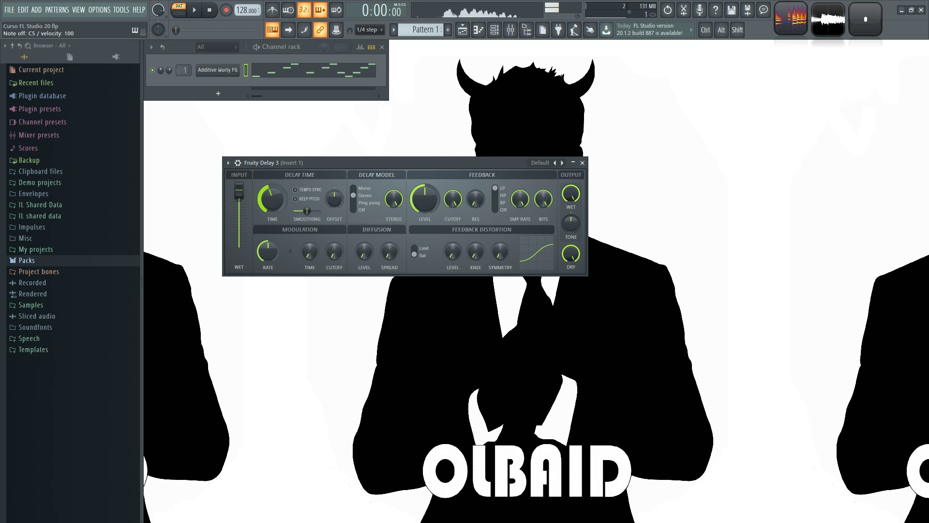
mouse_move(272, 192)
mouse_down()
mouse_move(272, 183)
mouse_move(267, 209)
mouse_up()
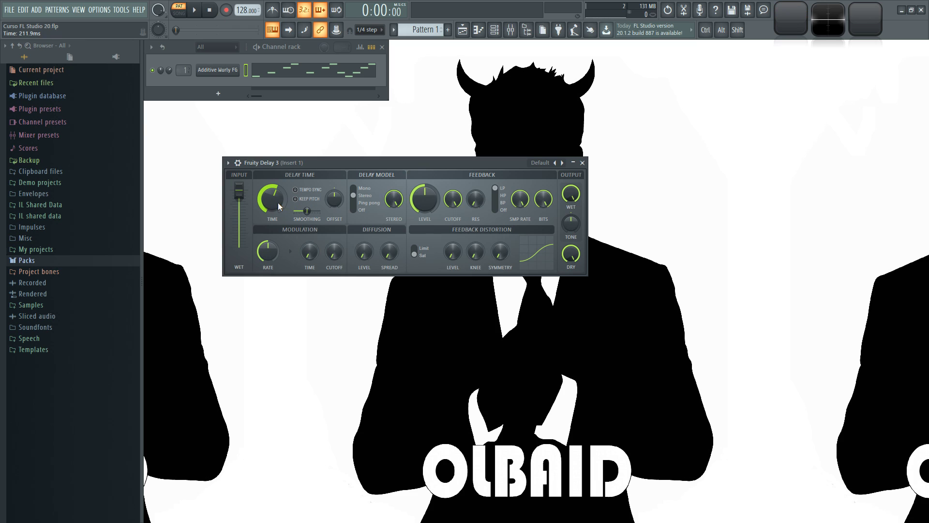
key(z)
mouse_move(277, 199)
mouse_down()
mouse_move(276, 213)
mouse_move(273, 182)
mouse_move(277, 212)
mouse_up()
click(295, 189)
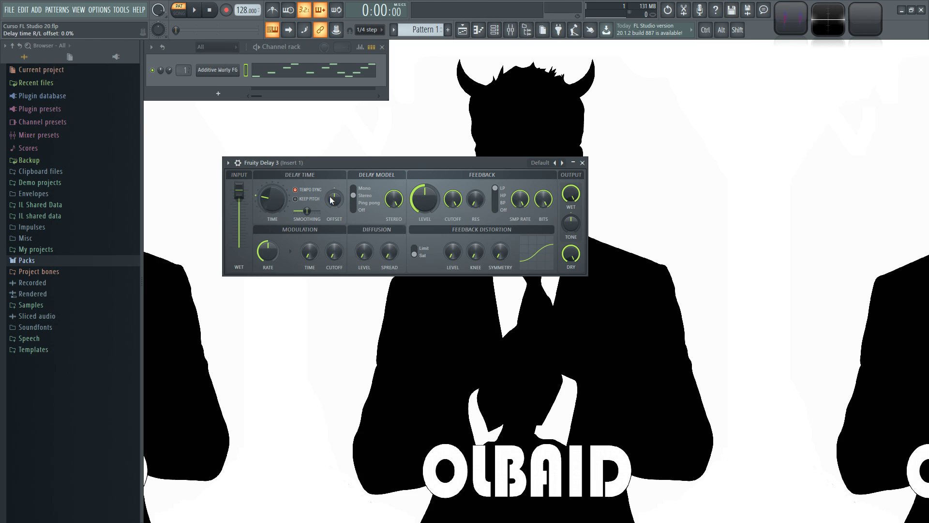
With tempo sync off, compare maximum and minimum smoothing while changing the delay time, ending at 157.4 ms
drag(272, 199, 272, 203)
mouse_move(275, 202)
mouse_down()
mouse_move(275, 189)
mouse_move(275, 214)
mouse_up()
drag(308, 211, 311, 211)
drag(315, 213, 276, 193)
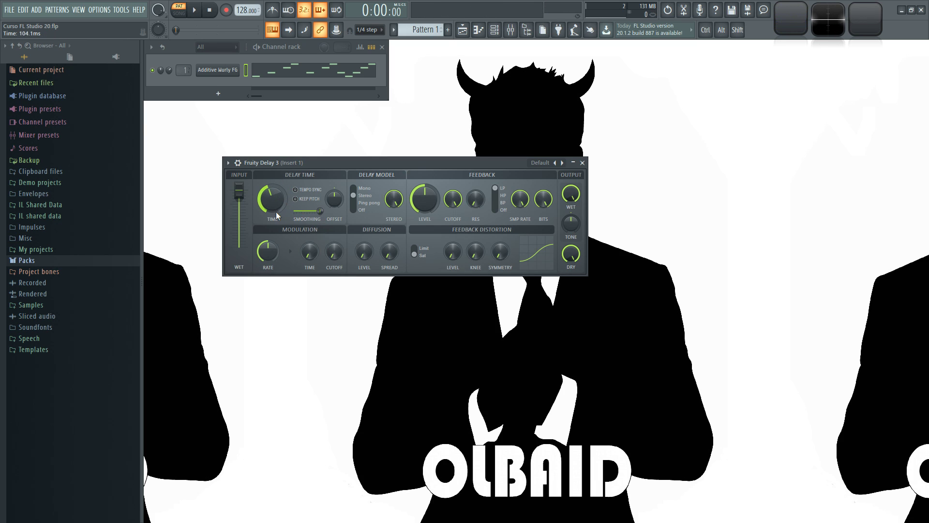
mouse_move(271, 202)
mouse_down()
mouse_move(271, 191)
mouse_move(284, 213)
mouse_up()
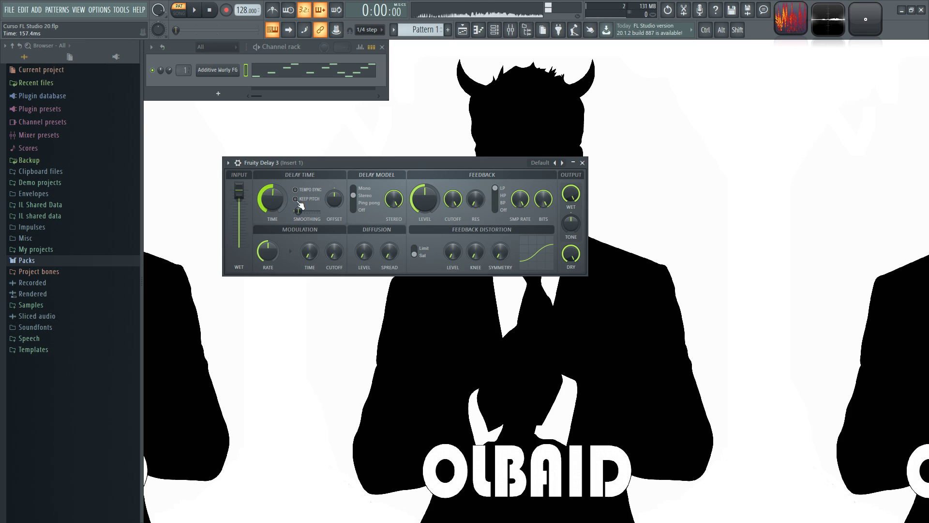
Restore medium smoothing and swing the delay time offset between 100% and negative values while playing notes, returning it to centre
drag(303, 213, 335, 199)
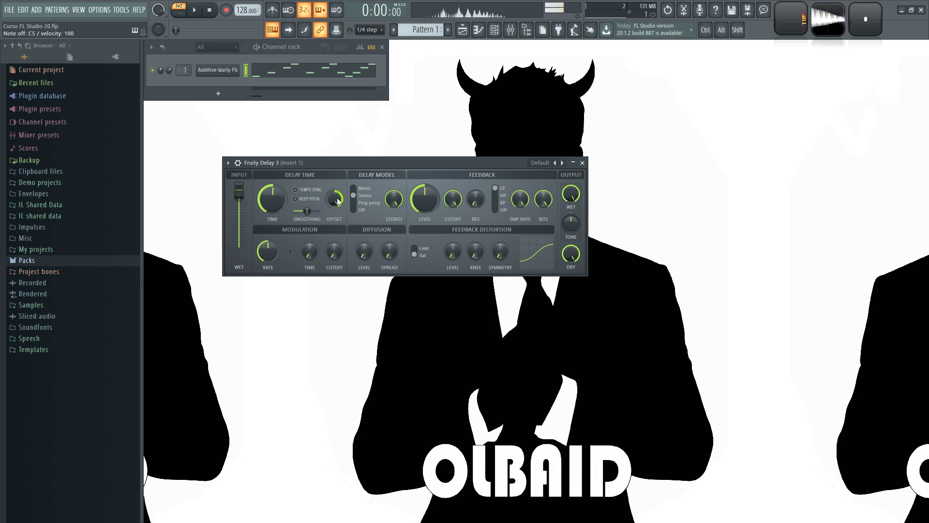
drag(337, 196, 337, 197)
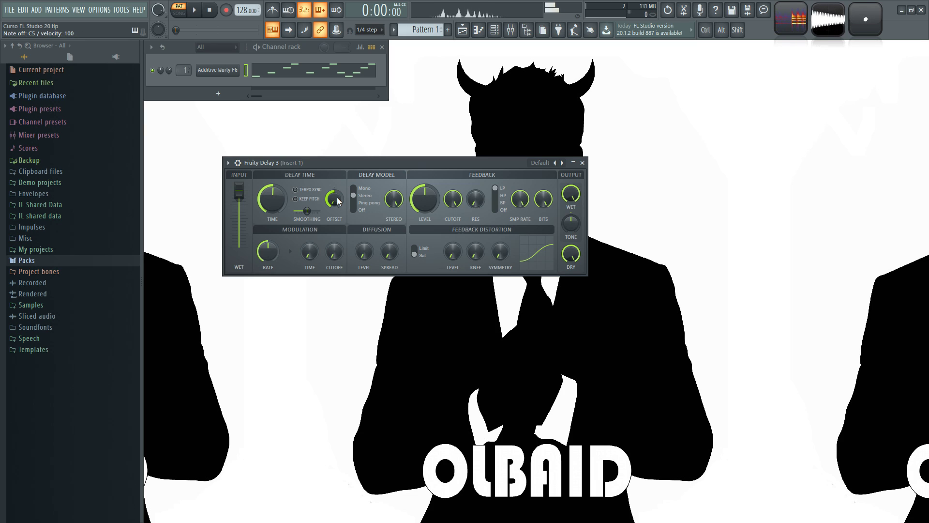
drag(339, 200, 339, 187)
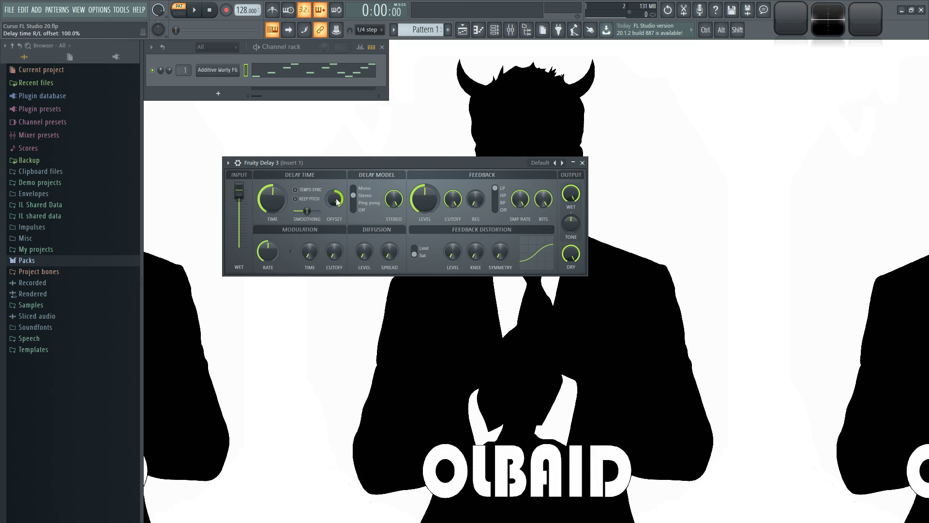
drag(335, 198, 336, 224)
key(z)
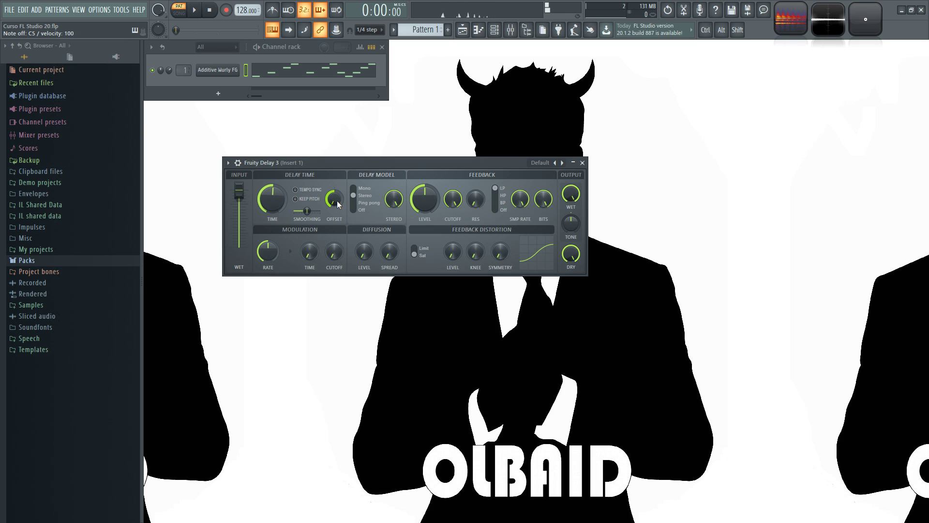
drag(337, 202, 337, 190)
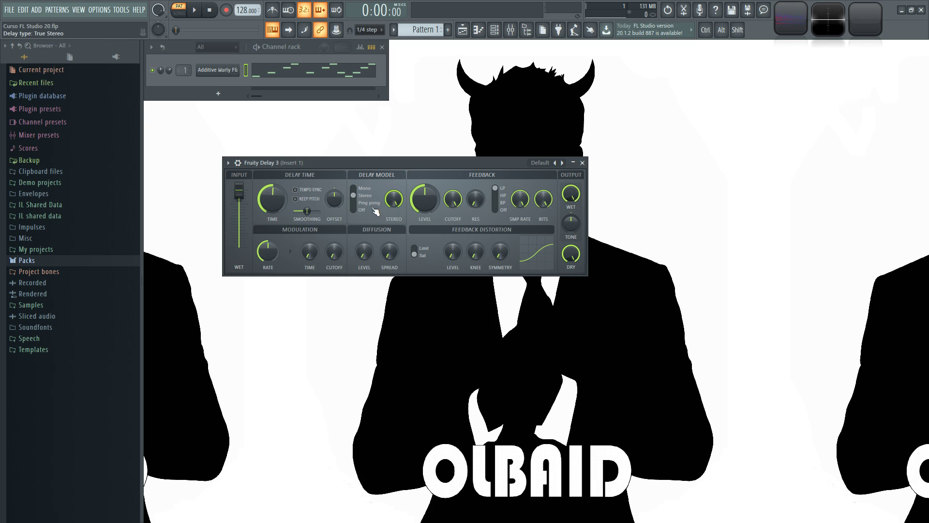
Raise the delay time offset and alternate between the Mono and Stereo delay models to compare them
click(364, 190)
click(364, 196)
scroll(335, 196, up, 3)
click(359, 189)
scroll(366, 215, down, 1)
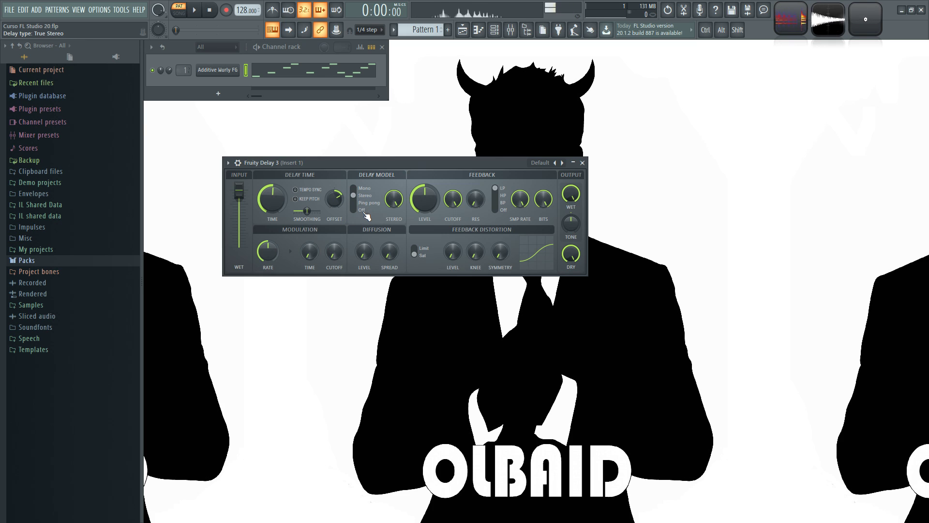
click(360, 195)
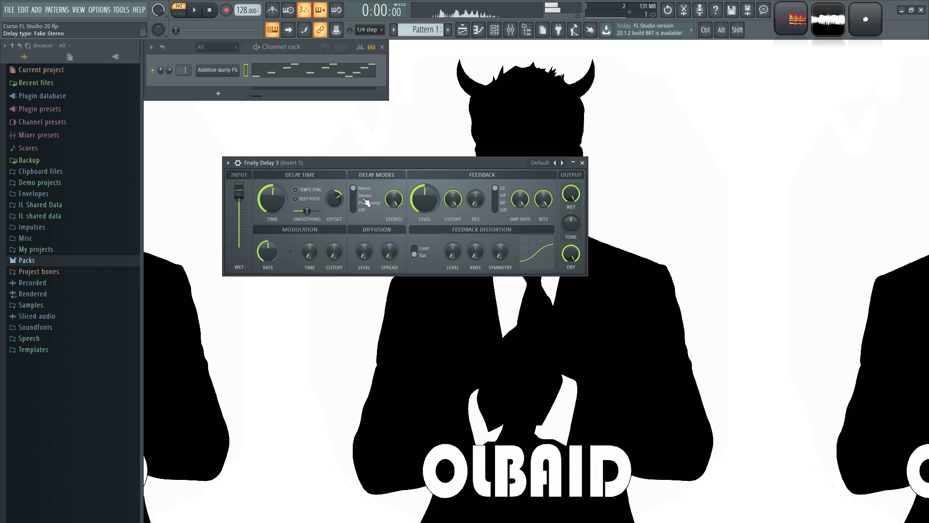
Try the Ping pong delay model with the pan at 10%, then switch the delay model to Off
click(363, 202)
key(z)
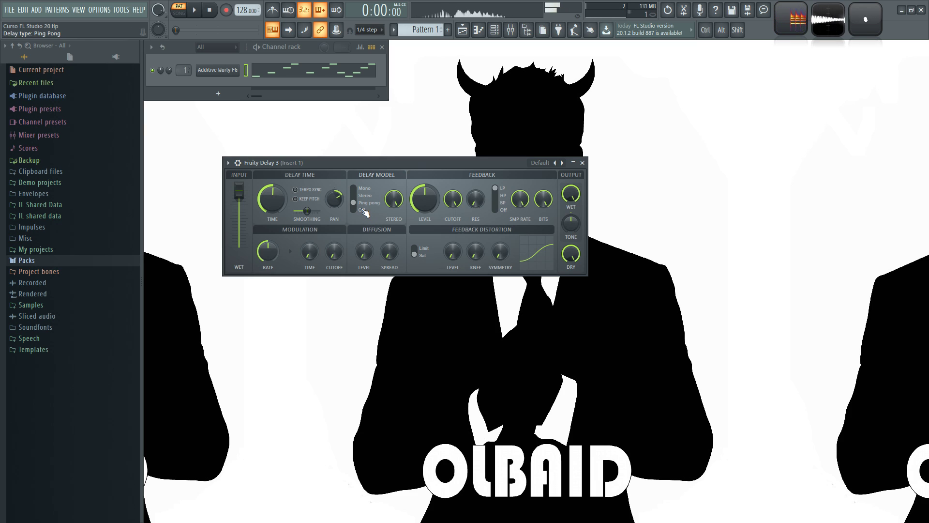
drag(338, 202, 336, 197)
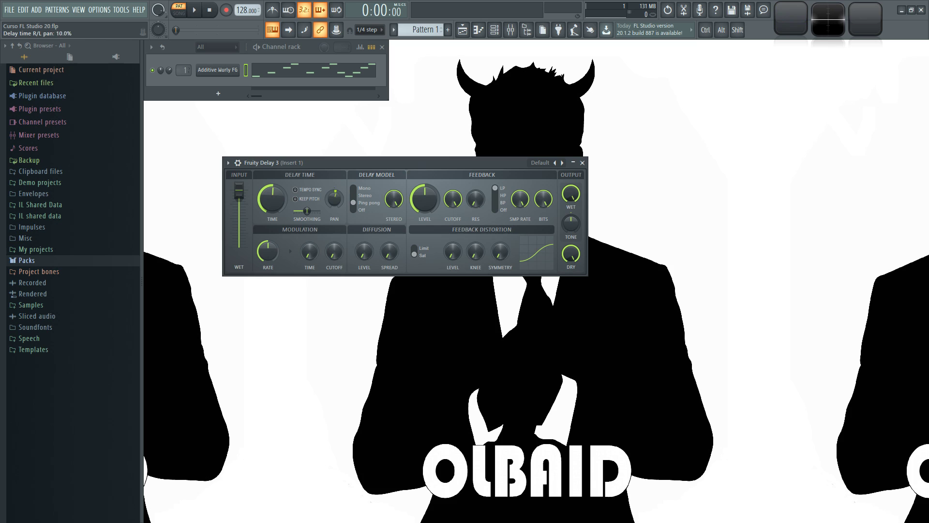
click(362, 210)
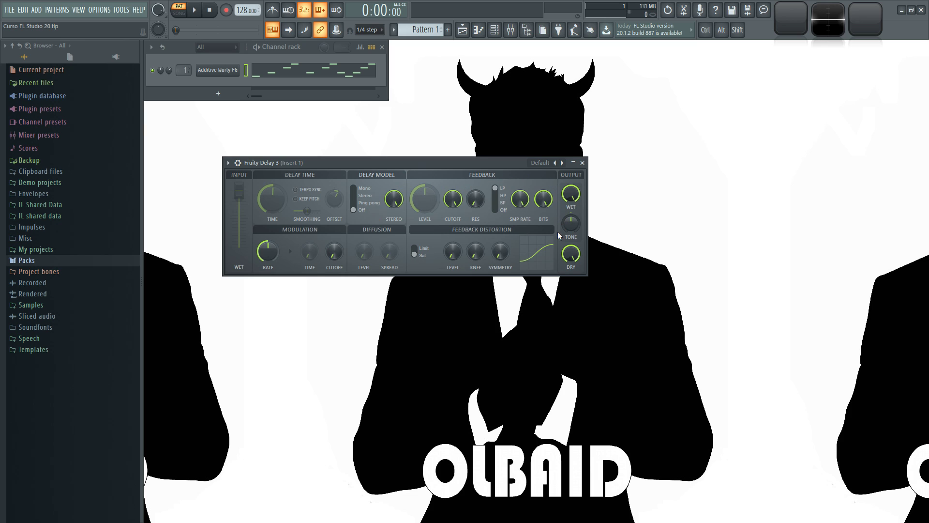
Set the delay model to Mono with reduced stereo spread and a centred offset, and enable Keep pitch
click(368, 197)
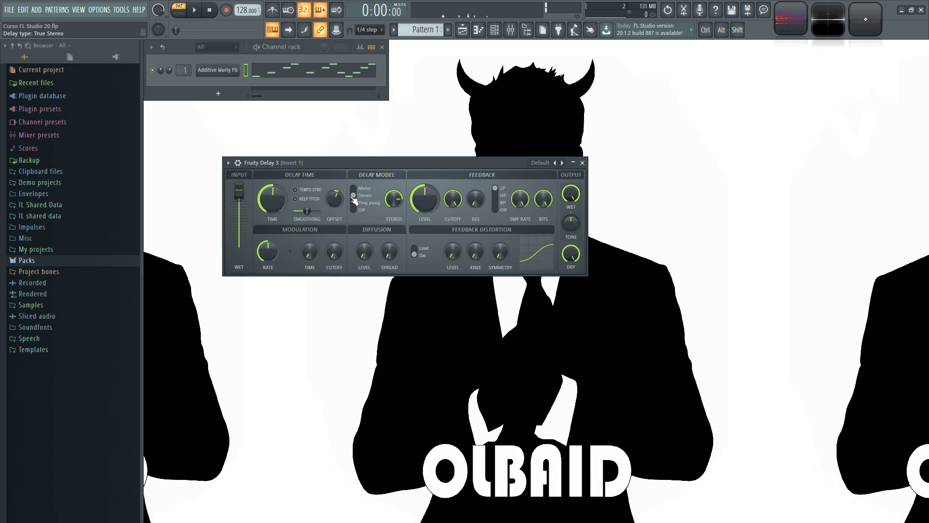
mouse_move(335, 198)
mouse_down()
mouse_move(334, 182)
mouse_move(335, 216)
mouse_move(342, 207)
mouse_up()
click(365, 188)
click(295, 199)
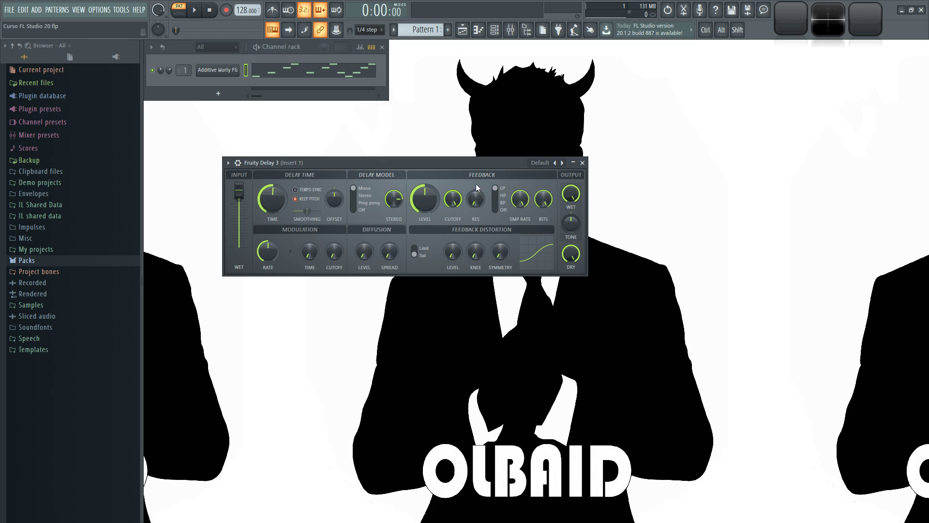
Play test notes with the feedback level at its minimum, then with it at 100%
mouse_move(424, 198)
mouse_down()
mouse_move(425, 175)
mouse_move(426, 242)
mouse_move(429, 205)
mouse_up()
key(z)
key(z)
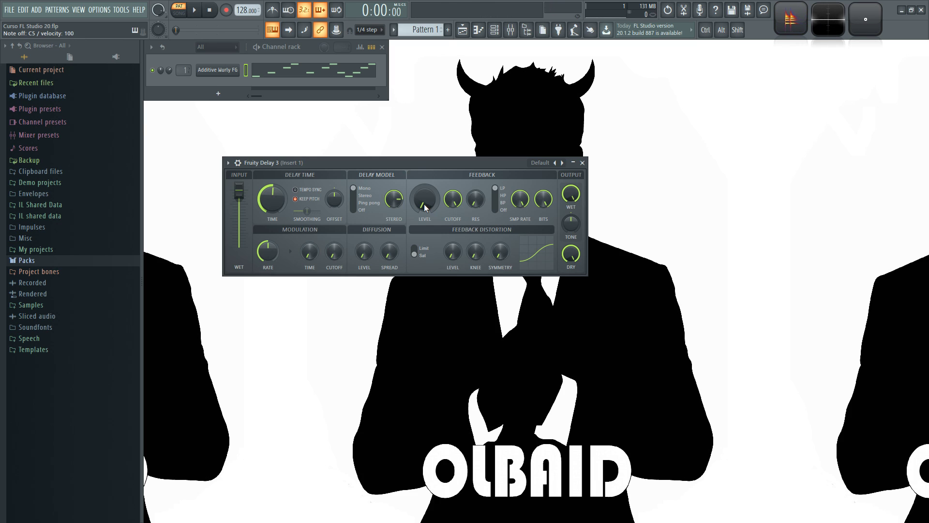
drag(424, 204, 424, 169)
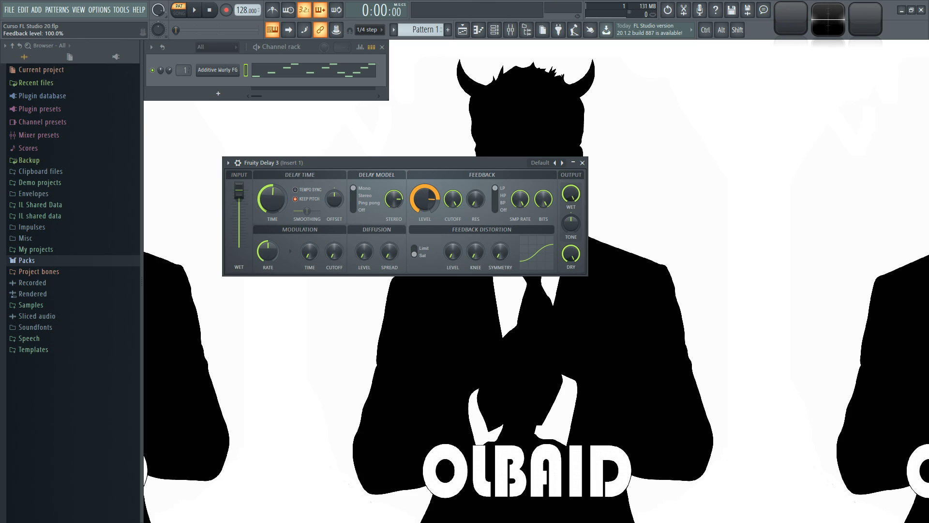
key(z)
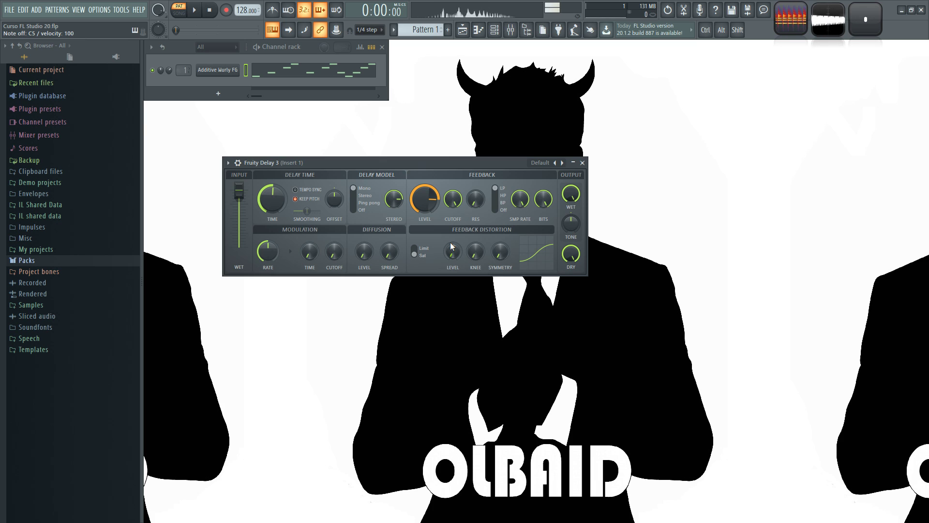
Take the feedback level from 0% to its maximum, cut the output wet to 0%, and restore both levels
drag(423, 200, 423, 237)
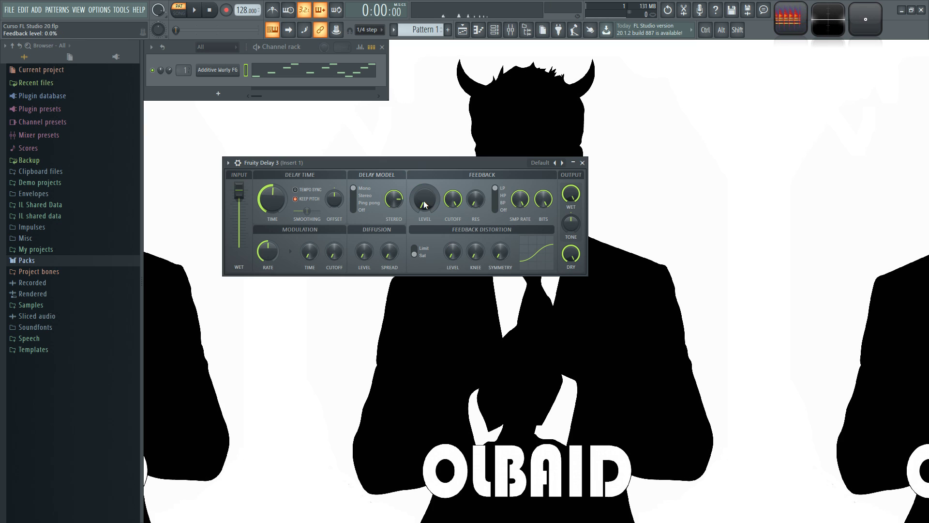
drag(423, 200, 423, 158)
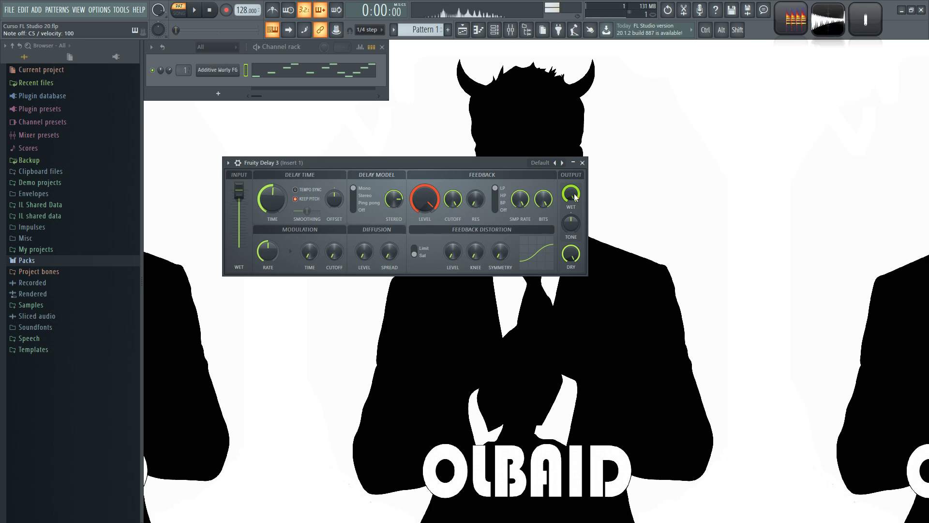
drag(573, 196, 574, 227)
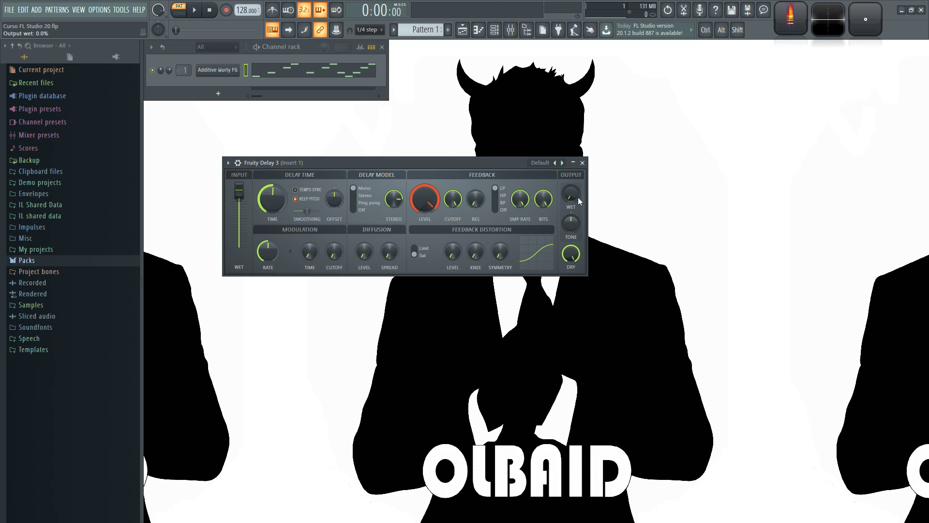
drag(424, 199, 424, 213)
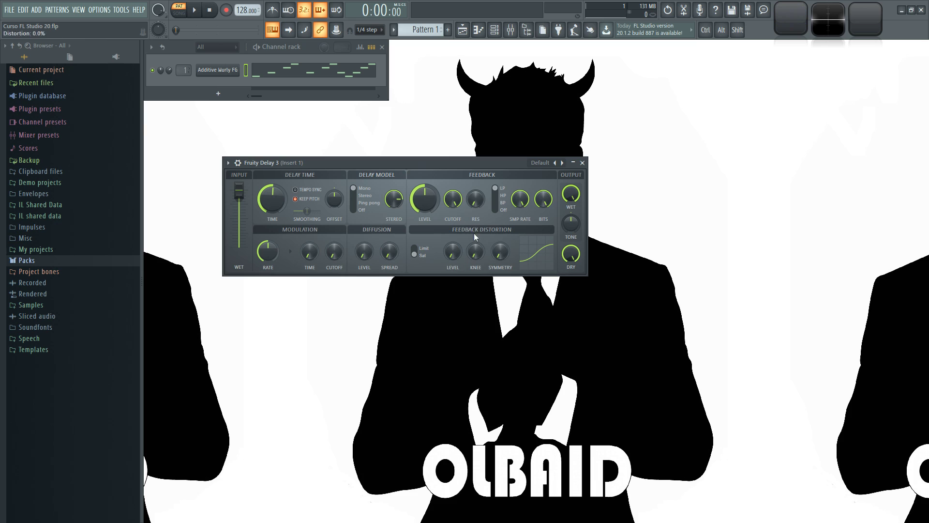
Try the HP and Off feedback filter modes, return to LP, and lower the feedback cutoff
click(504, 195)
click(504, 210)
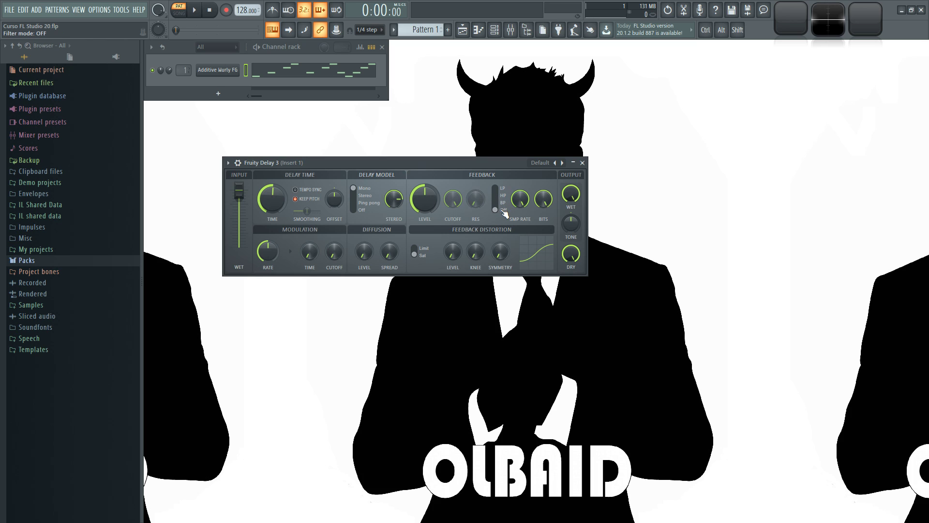
click(503, 188)
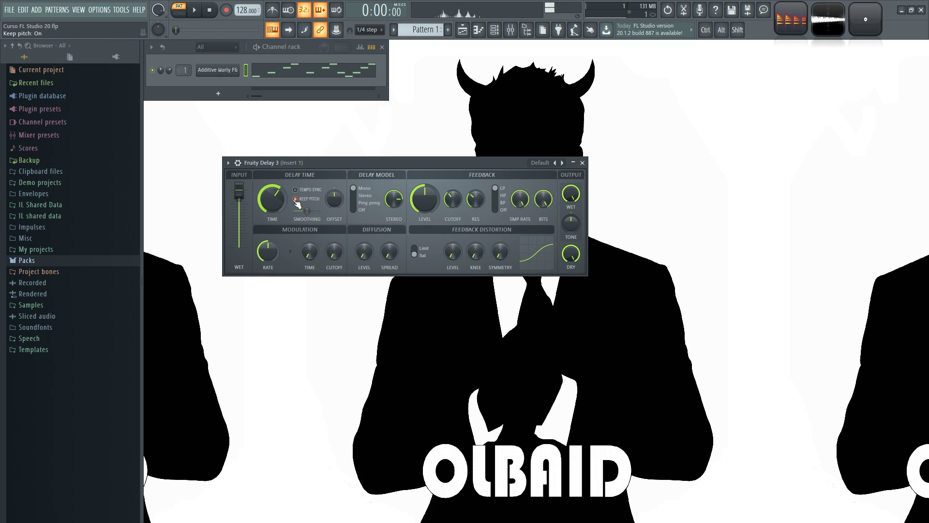
mouse_move(453, 199)
mouse_down()
mouse_move(453, 187)
mouse_move(453, 224)
mouse_move(453, 190)
mouse_move(453, 204)
mouse_up()
Raise the feedback resonance and try the HP, BP and Off filter modes before returning to LP
click(494, 195)
click(494, 203)
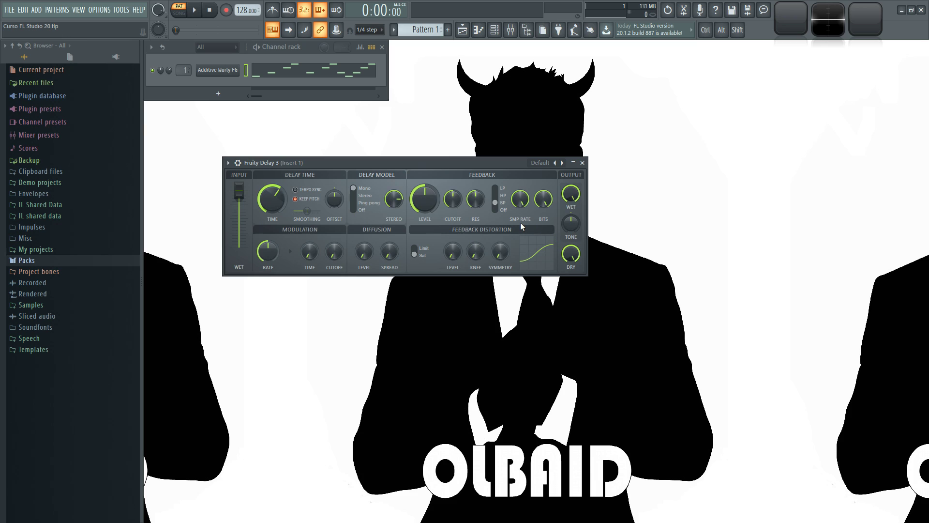
click(501, 210)
click(502, 189)
Reduce the feedback sample rate to 431.4 Hz and the bits to about 2.6, and raise the feedback level
drag(523, 201, 523, 242)
drag(523, 201, 521, 228)
drag(543, 199, 544, 194)
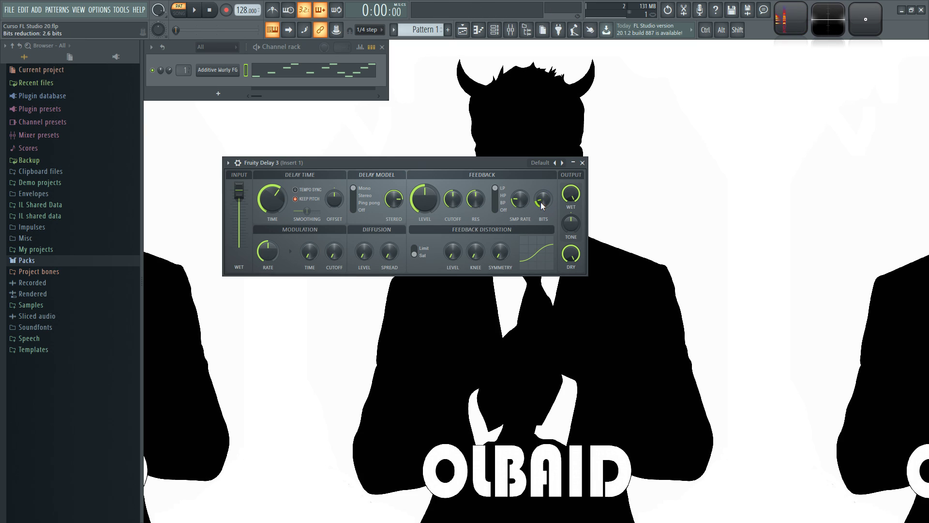
drag(425, 199, 424, 193)
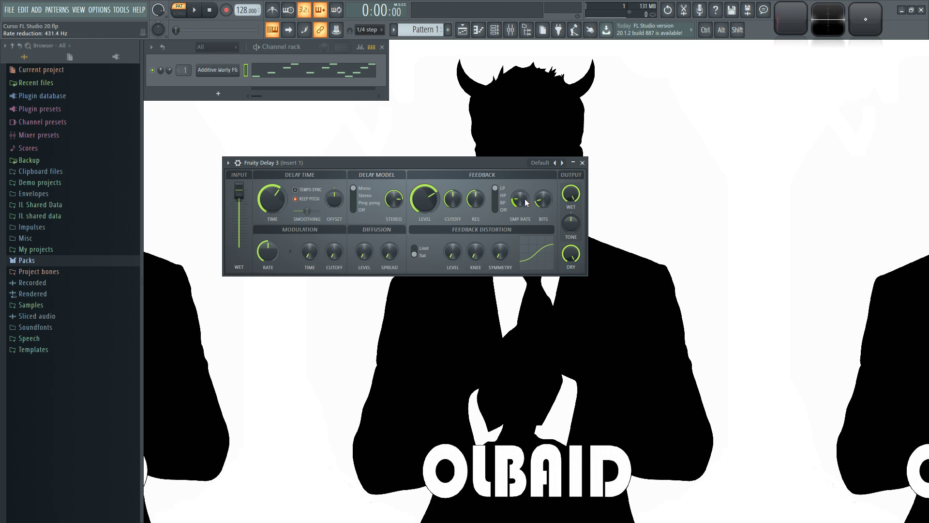
Restore the feedback sample rate and bits to their maximum, and play a test note
drag(526, 202, 542, 199)
key(z)
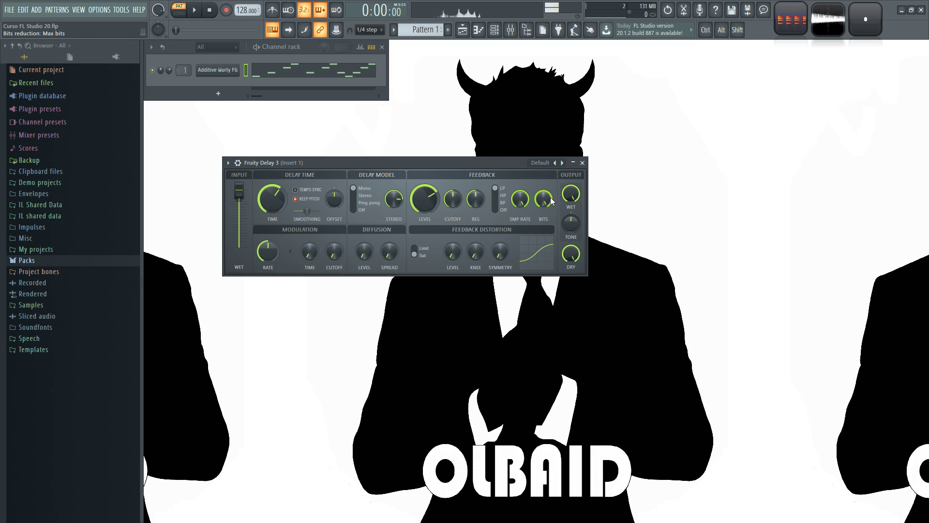
mouse_move(545, 200)
mouse_down()
mouse_move(521, 205)
mouse_move(541, 199)
mouse_up()
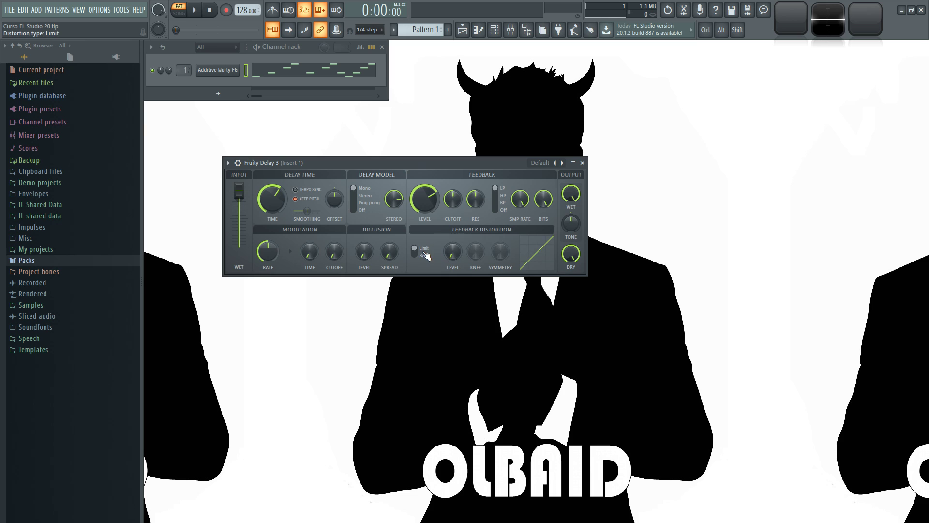
Try the Sat feedback distortion with its level, knee and symmetry raised, playing a test note
drag(455, 255, 455, 227)
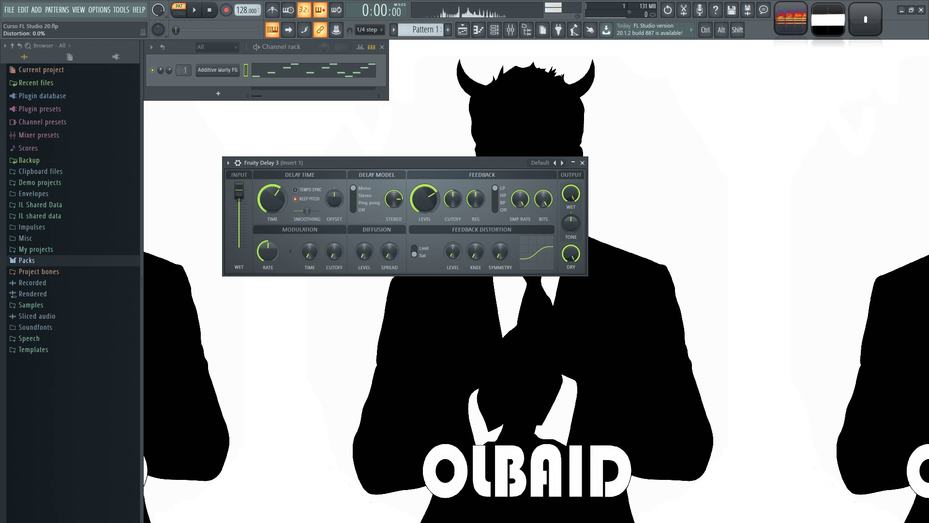
scroll(456, 248, down, 6)
scroll(472, 252, up, 5)
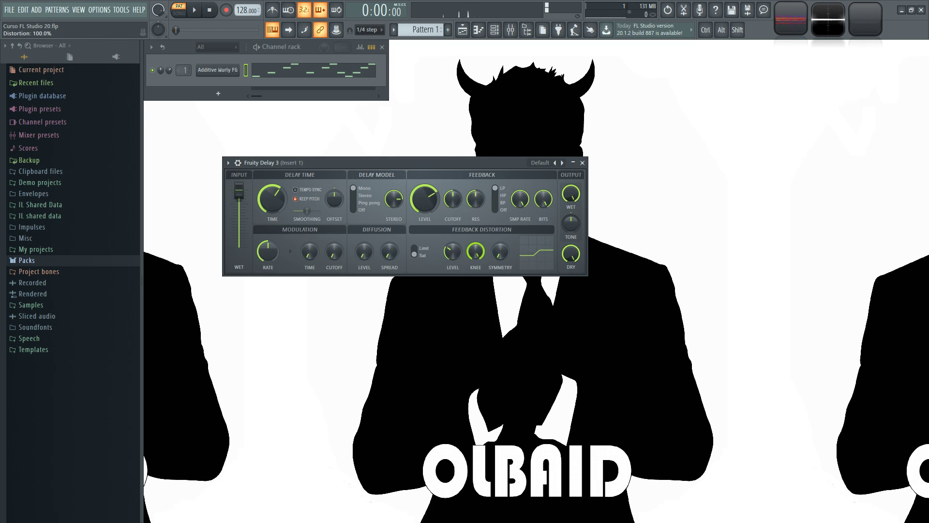
key(z)
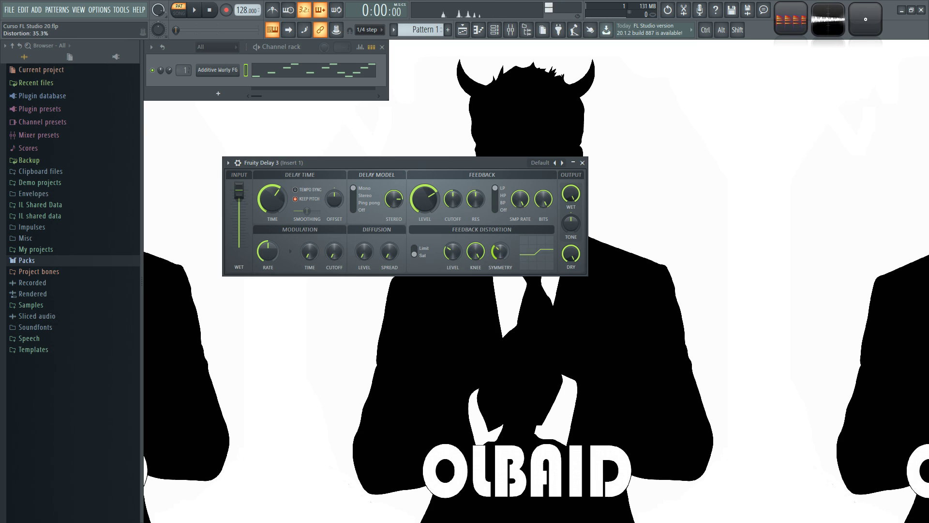
scroll(504, 254, up, 5)
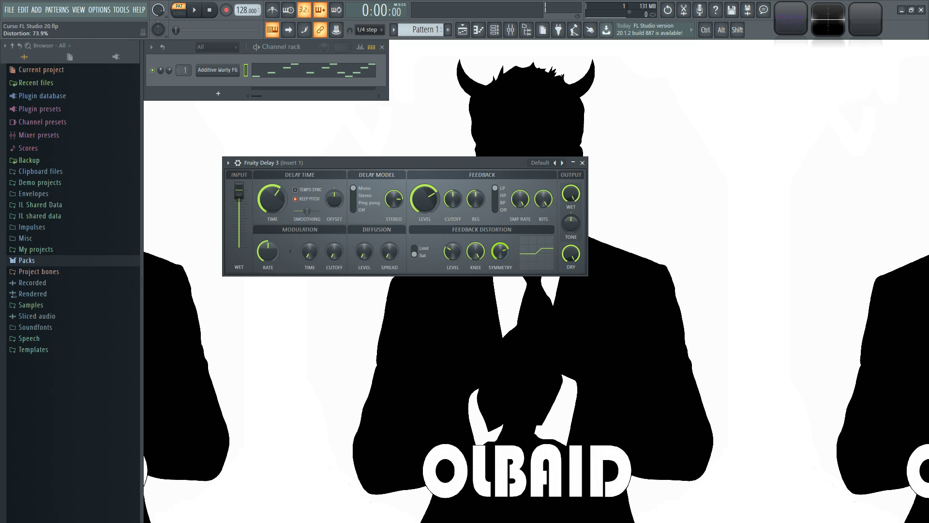
Raise the feedback level and try the Limit distortion type with different distortion levels, returning to Sat
drag(440, 213, 440, 212)
click(425, 248)
drag(453, 251, 453, 261)
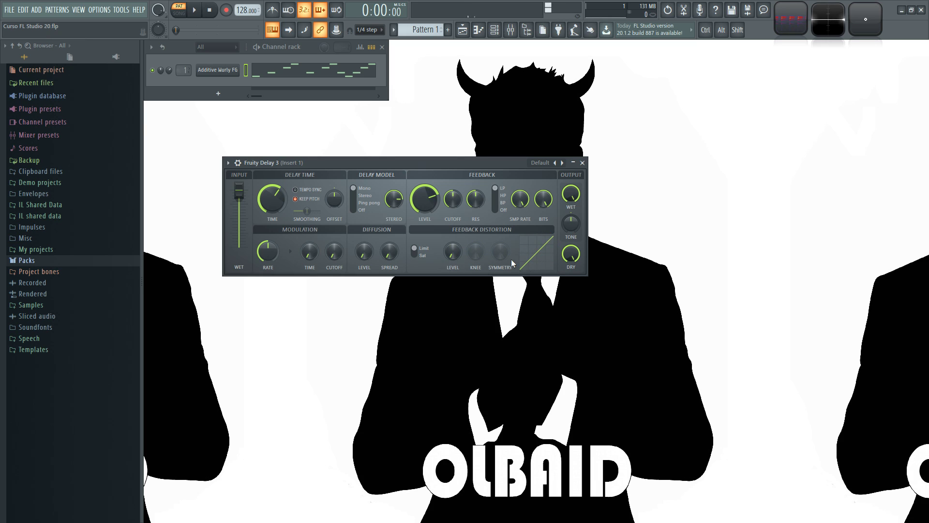
drag(452, 252, 437, 260)
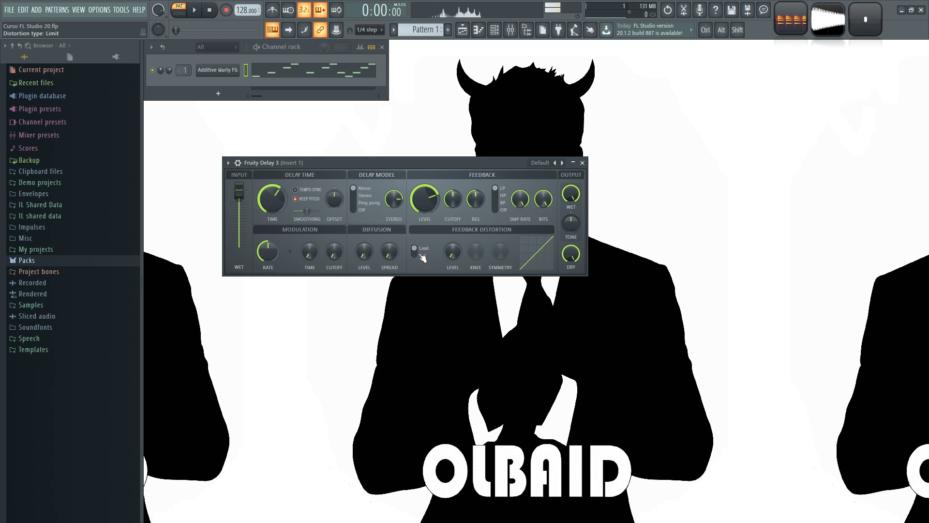
click(423, 255)
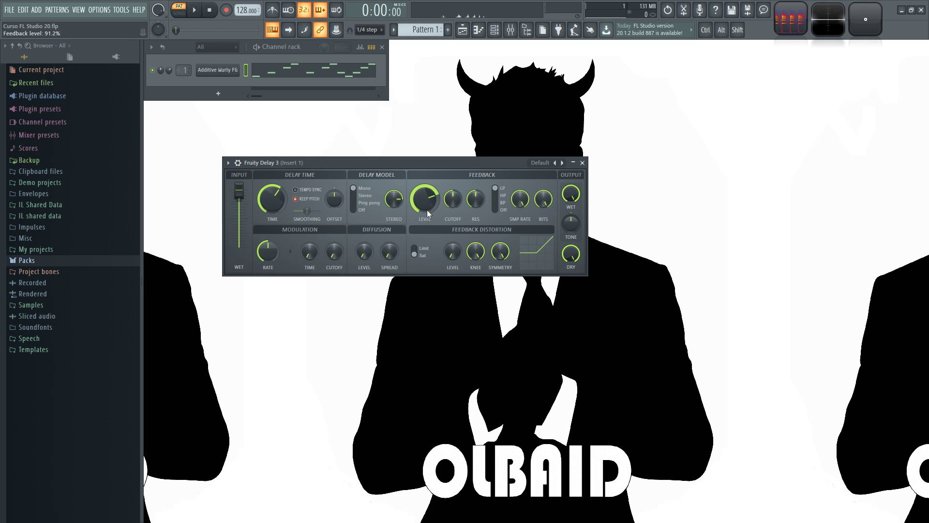
Turn on tempo sync with a 4:0 delay time, and bring the feedback level, distortion knee and symmetry back down
click(295, 189)
drag(277, 201, 277, 226)
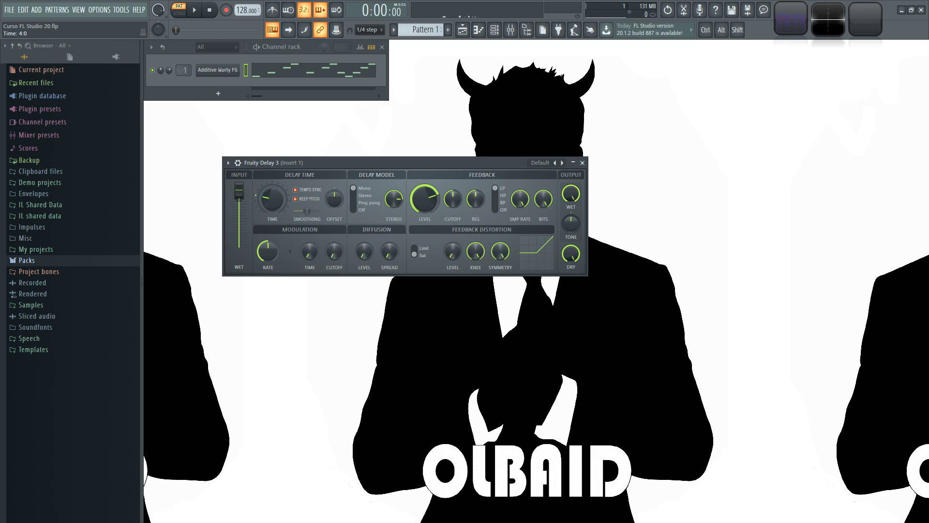
mouse_move(426, 201)
mouse_down()
mouse_move(426, 209)
mouse_move(422, 193)
mouse_up()
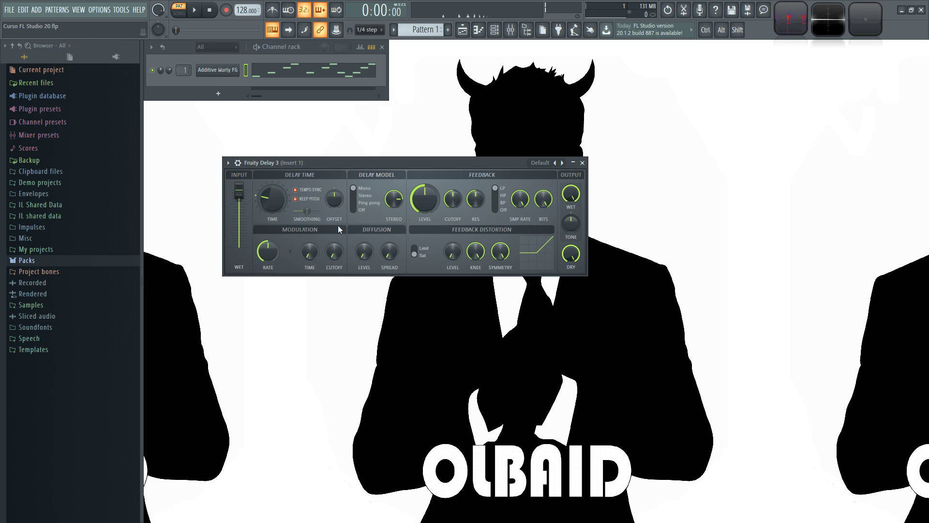
drag(477, 251, 492, 253)
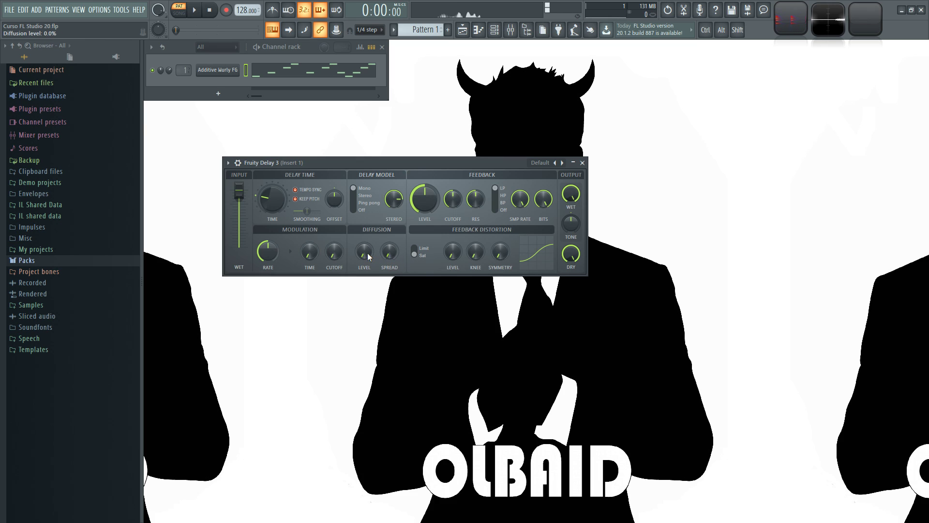
Raise the diffusion level and set its spread to 100%, play test notes and switch the delay model to Stereo
drag(366, 253, 387, 290)
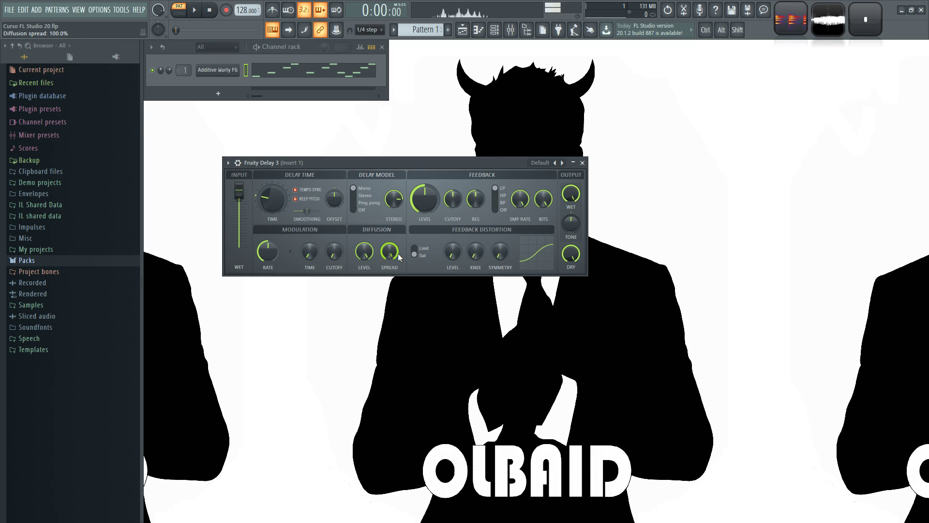
key(z)
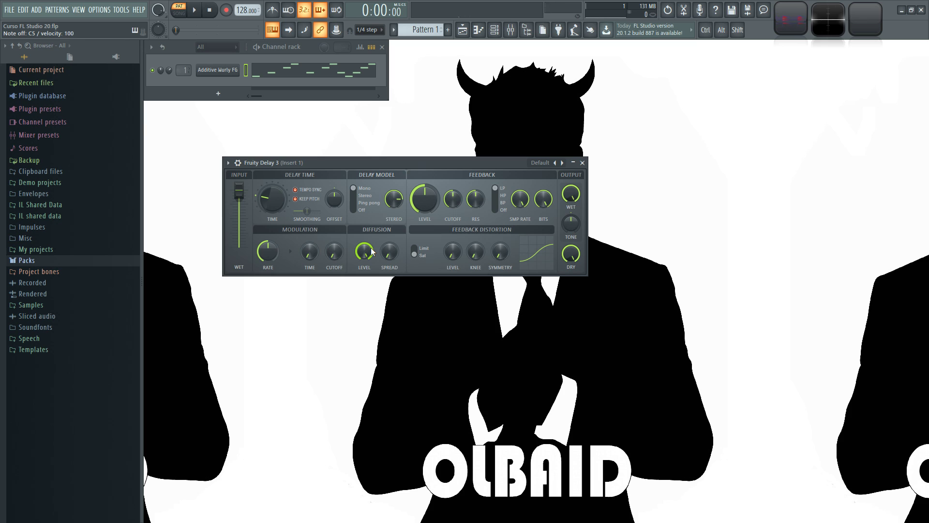
click(360, 195)
key(z)
Compare test notes with diffusion spread and level raised, both cut to 0%, and both raised again
drag(387, 242, 387, 223)
drag(364, 251, 369, 246)
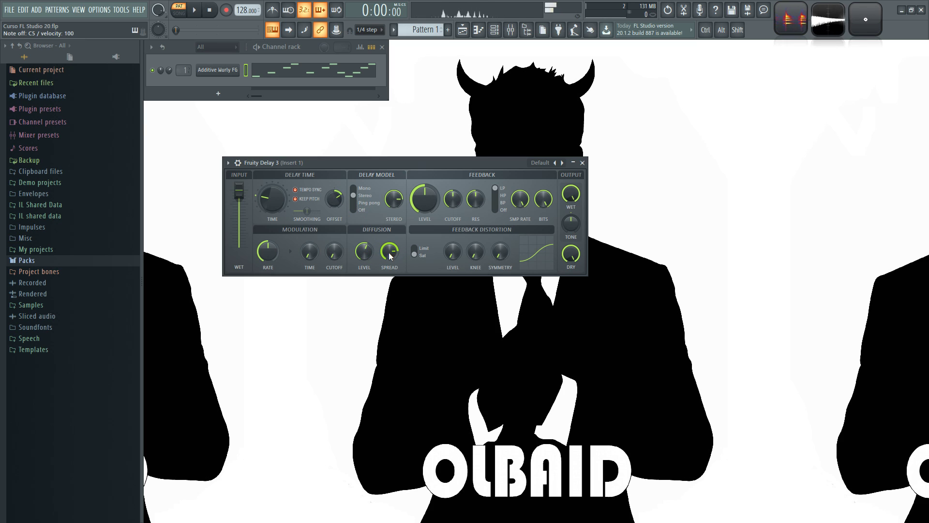
drag(364, 251, 390, 264)
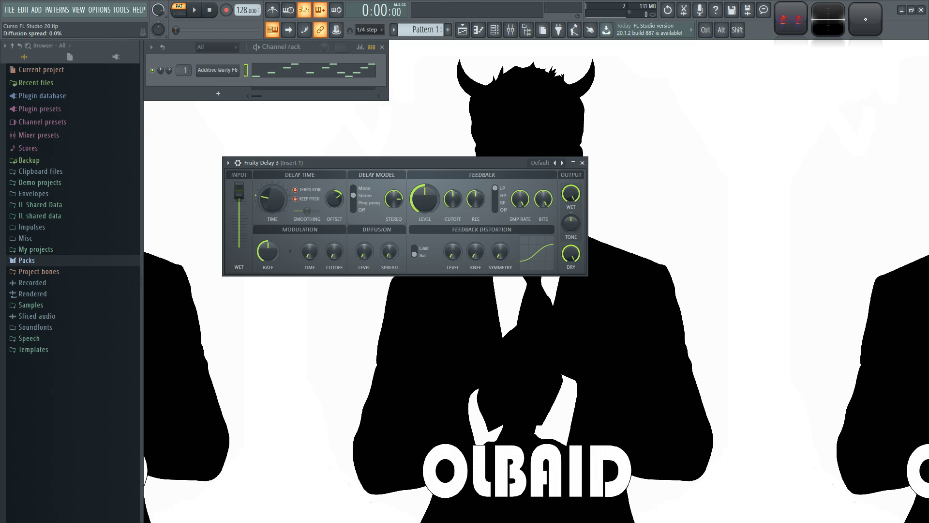
key(z)
drag(364, 251, 389, 241)
key(z)
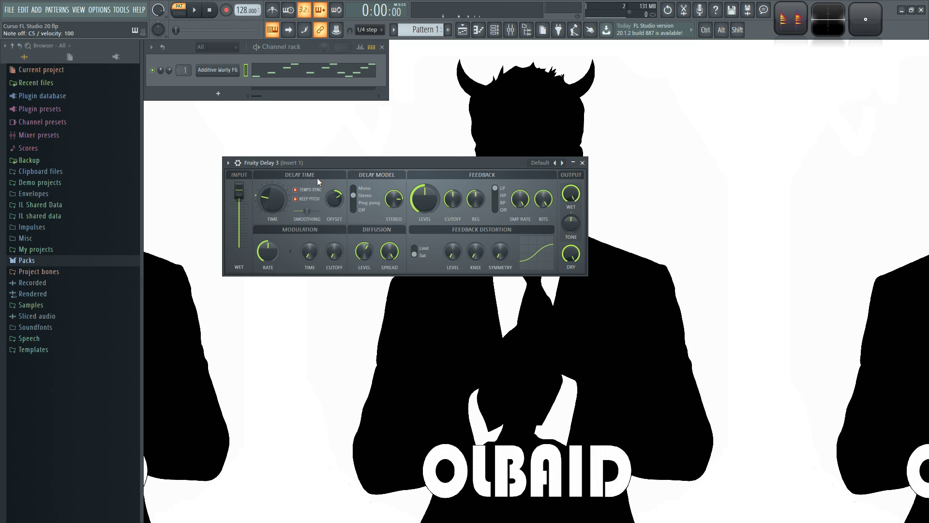
Push the feedback level to about 100% and try changing the tempo-synced delay time
drag(425, 199, 380, 226)
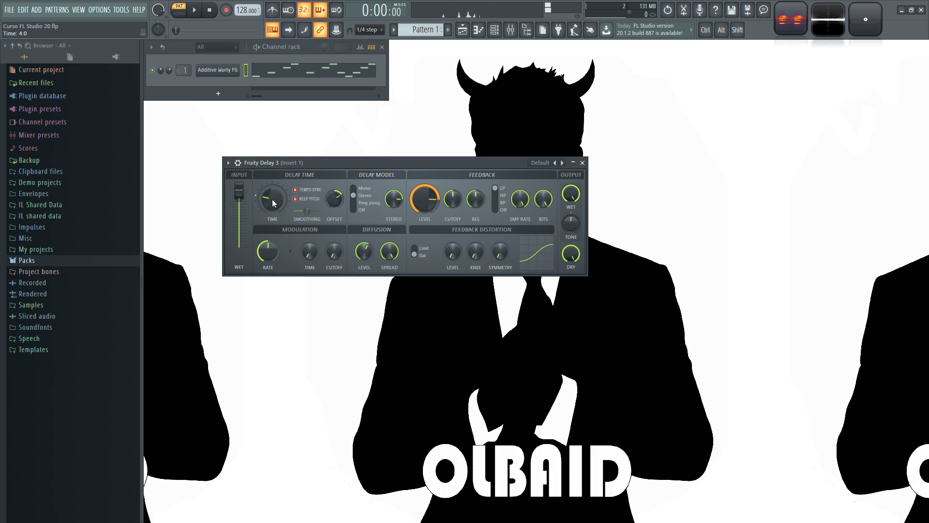
mouse_move(272, 199)
mouse_down()
mouse_move(272, 213)
mouse_move(272, 206)
mouse_up()
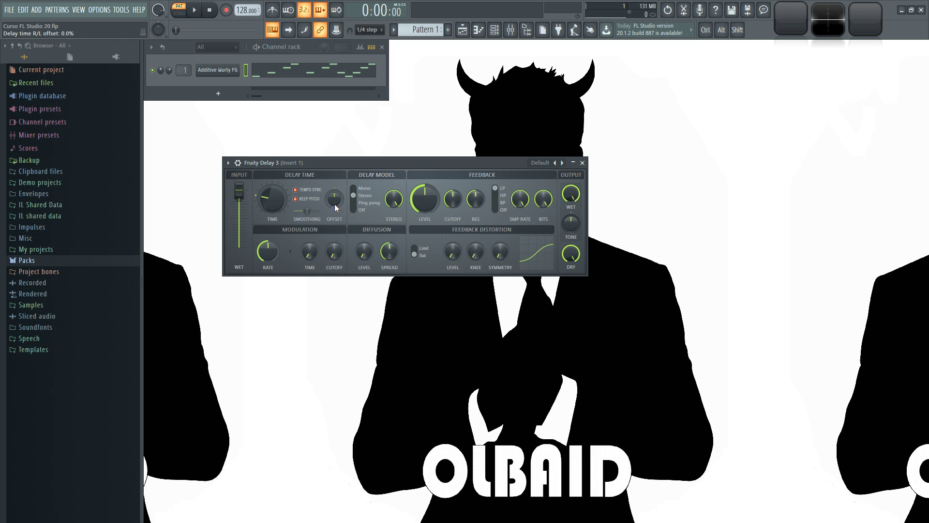
Raise the delay offset and try the modulation controls with time at about 83%, a higher rate and an adjusted cutoff
drag(328, 206, 327, 192)
drag(268, 251, 309, 232)
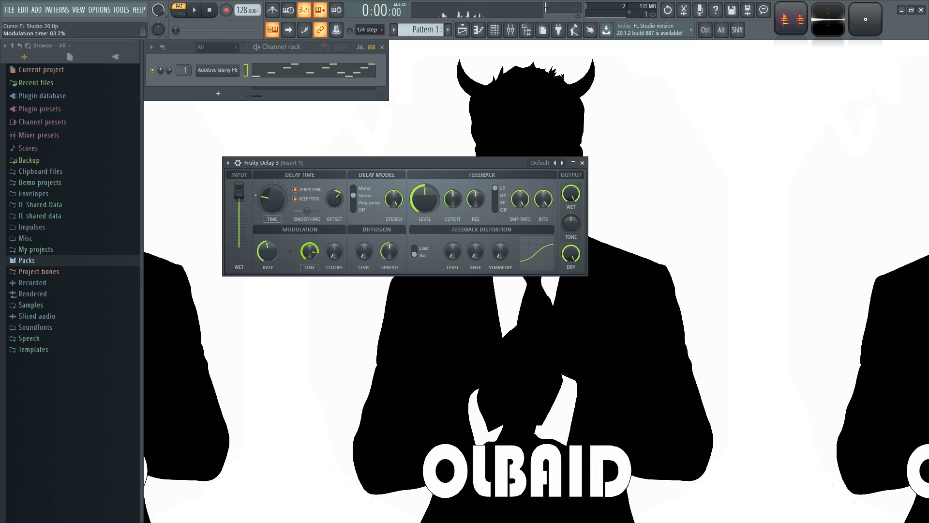
mouse_move(267, 253)
mouse_down()
mouse_move(267, 265)
mouse_move(267, 249)
mouse_up()
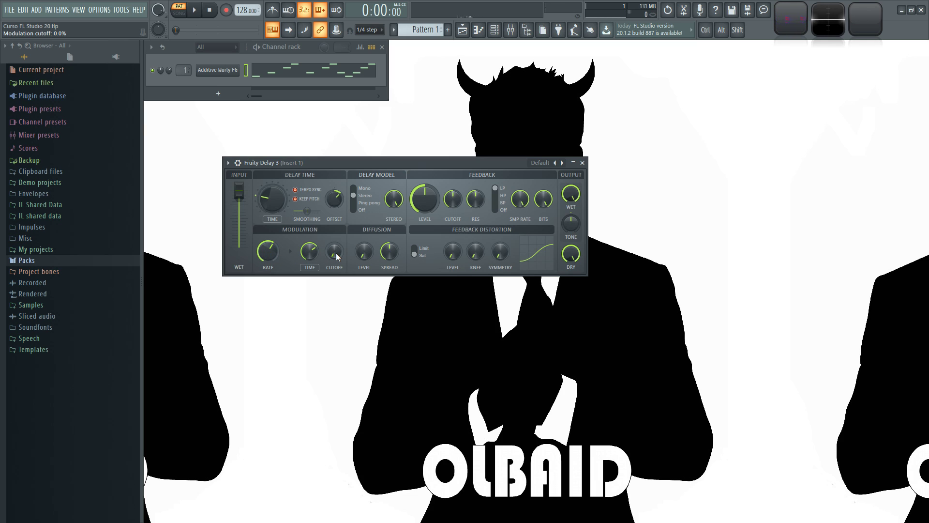
drag(334, 252, 334, 236)
Load the Default preset of Fruity Delay 3 and play the pattern briefly
click(563, 163)
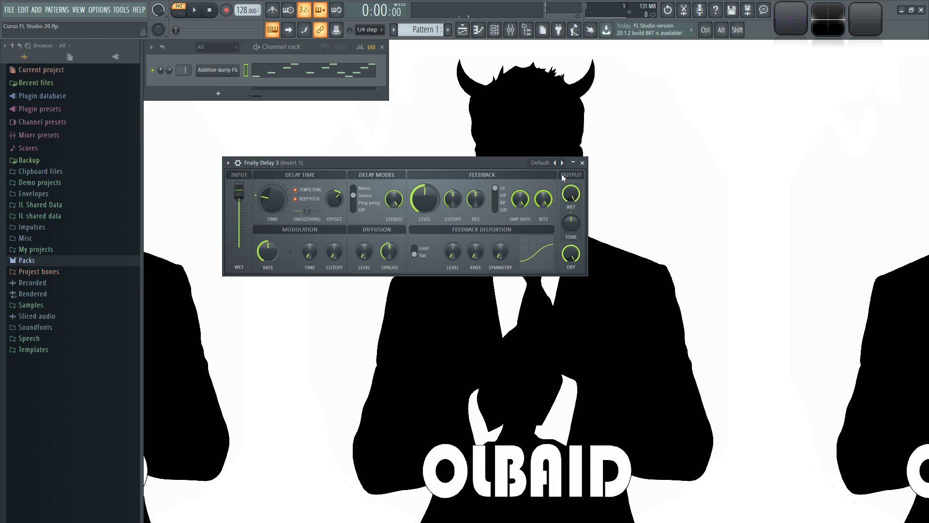
right_click(563, 163)
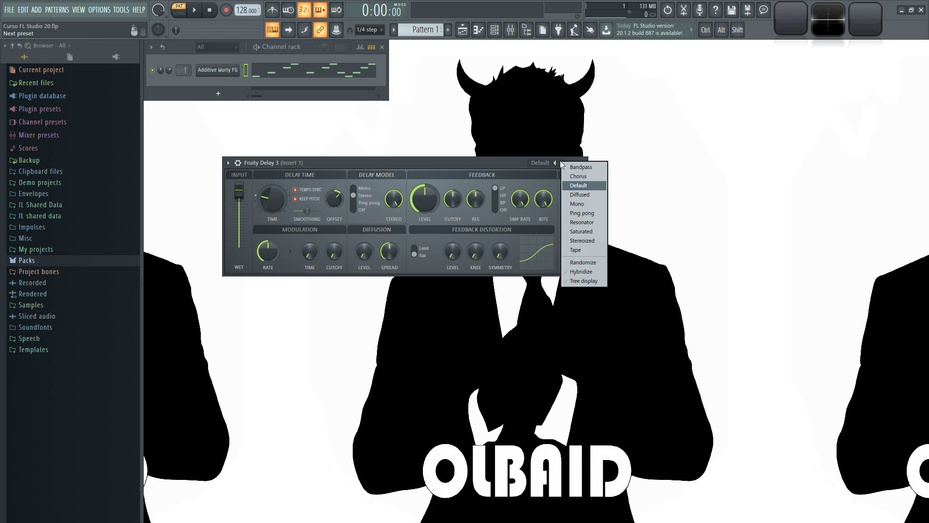
click(588, 186)
key(space)
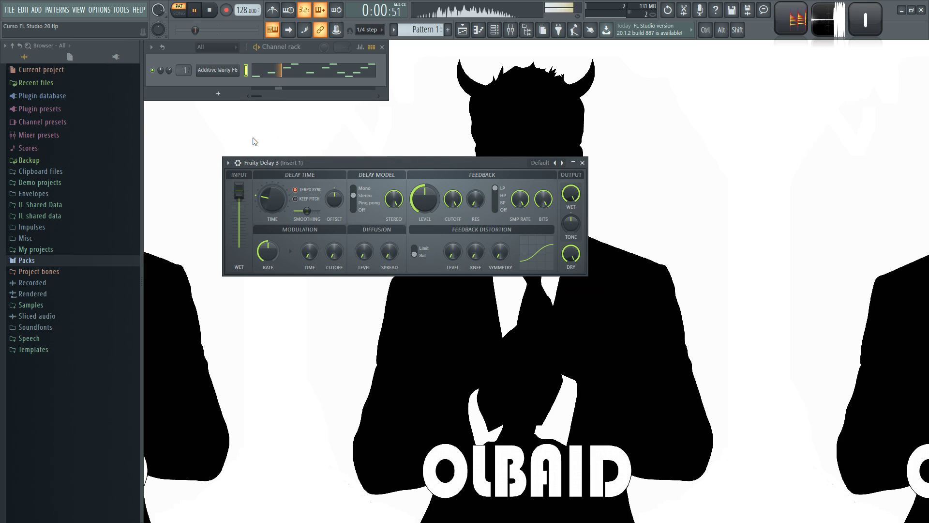
key(space)
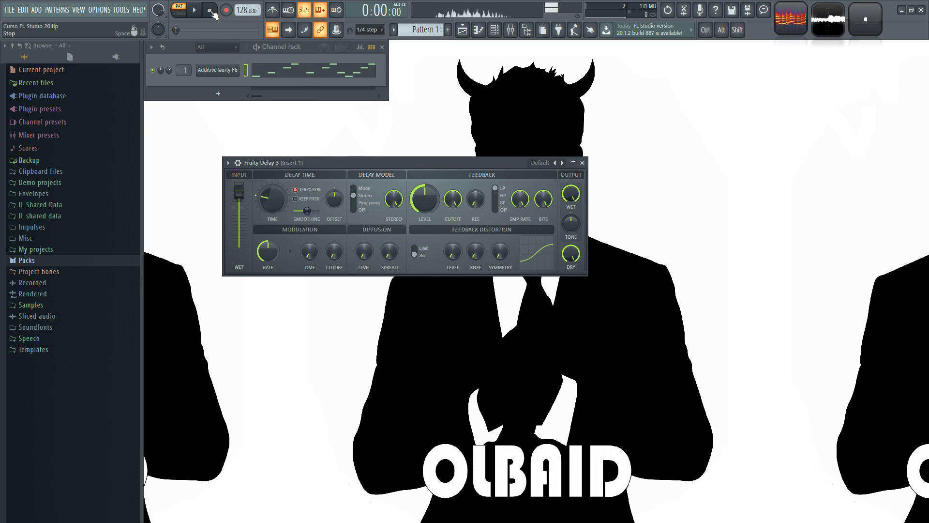
Push the feedback level to about 100%, and start and stop the pattern while trying a 4:8 delay time
drag(424, 198, 424, 183)
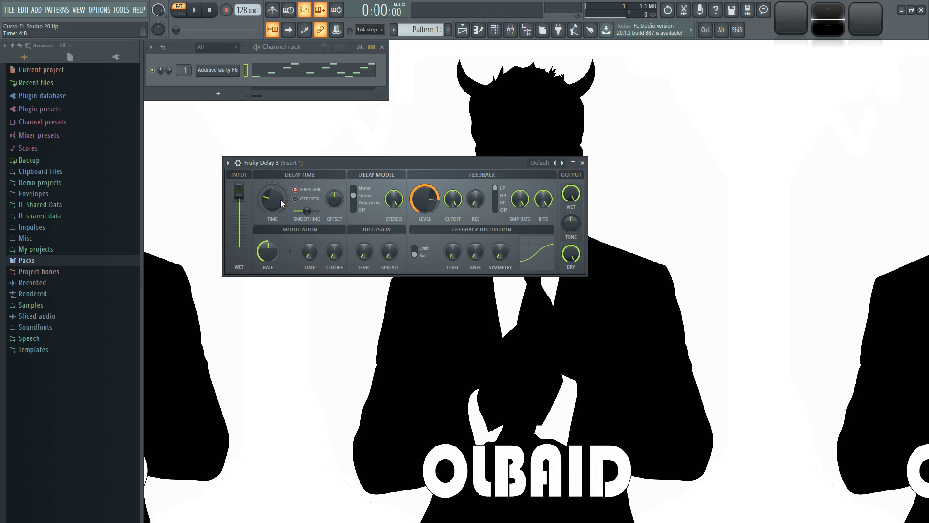
key(space)
key(space)
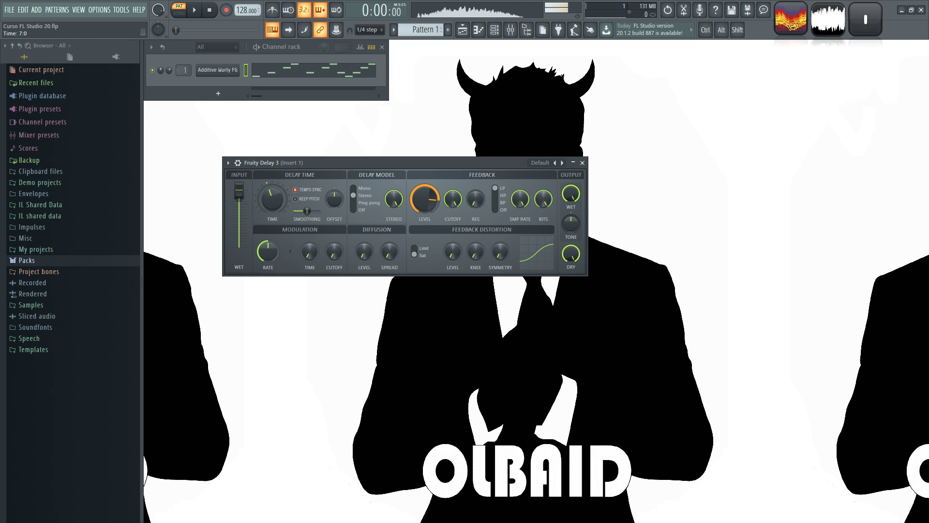
Drop the delay time to 0:1, then lower the feedback level to its midpoint and return the time to 4:0
drag(272, 198, 272, 219)
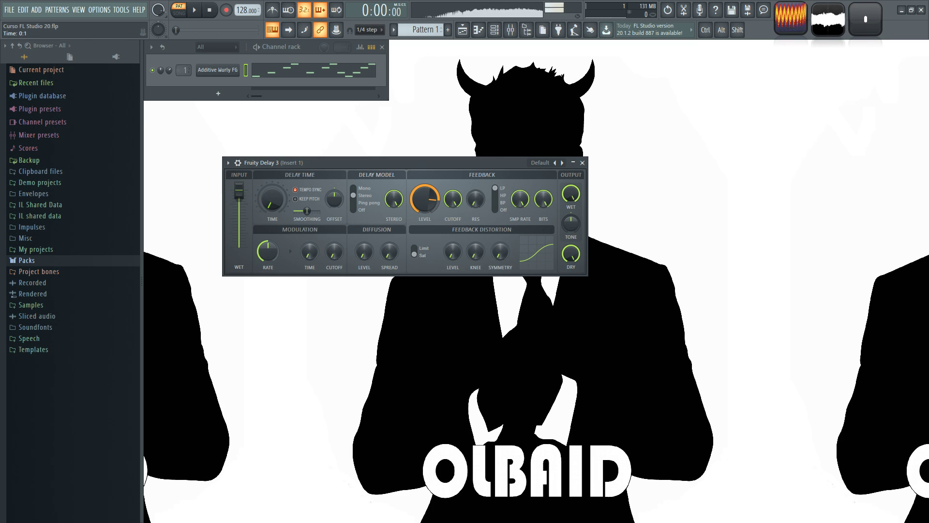
drag(432, 202, 431, 212)
drag(272, 199, 272, 193)
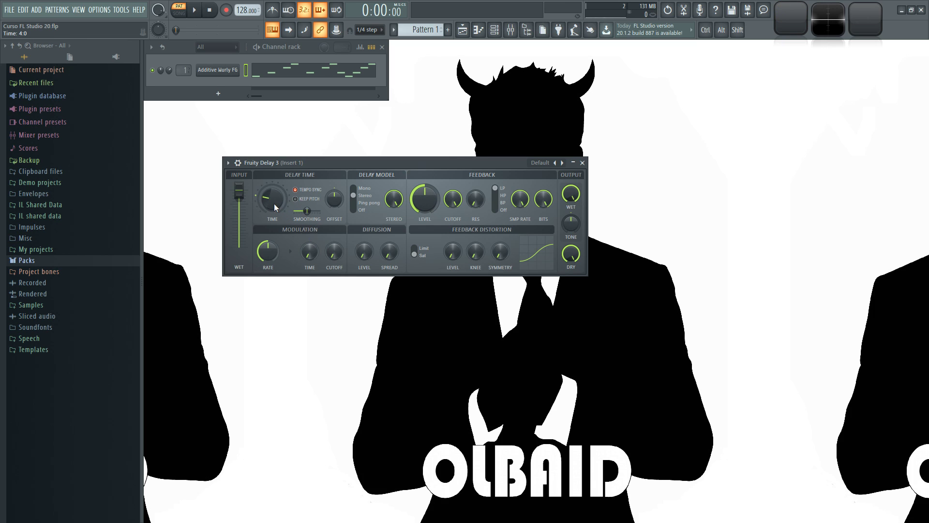
Turn tempo sync off and Keep pitch on, and raise the feedback level to 100% before lowering it slightly
click(297, 189)
click(296, 199)
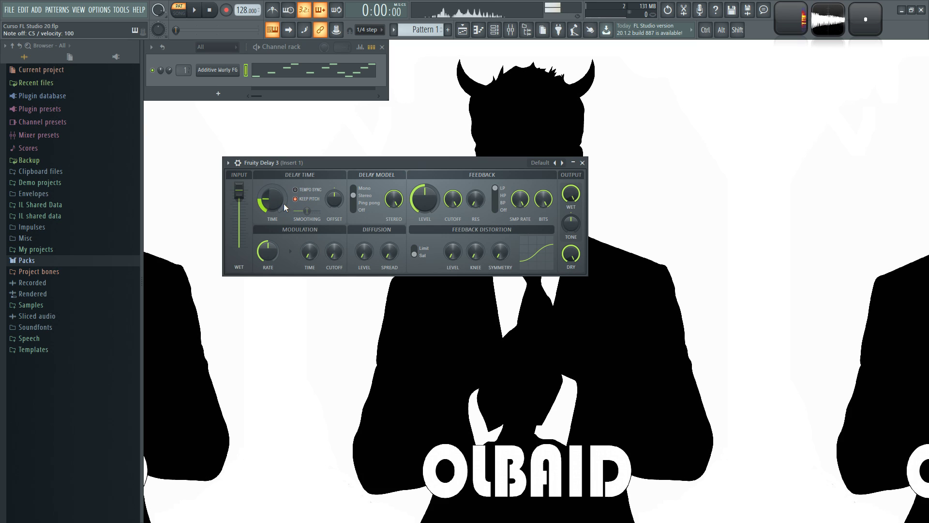
drag(425, 199, 425, 174)
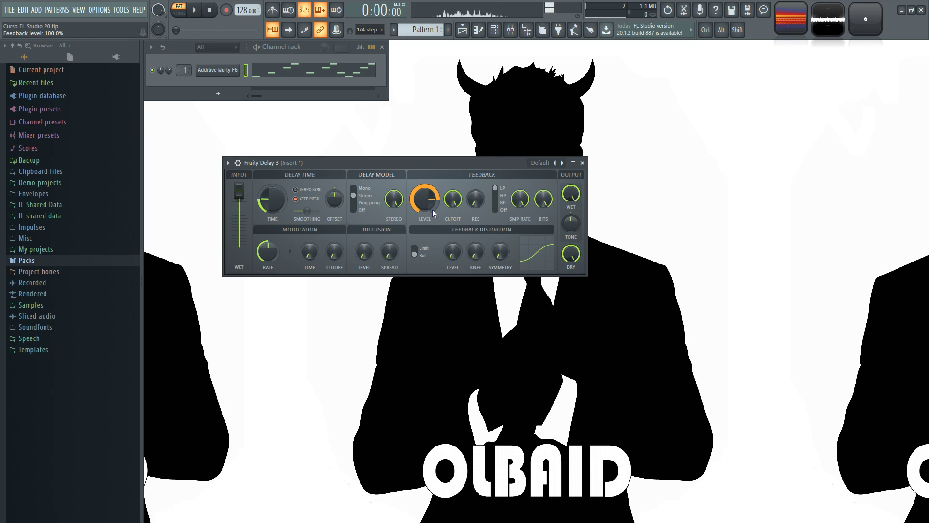
drag(416, 207, 415, 213)
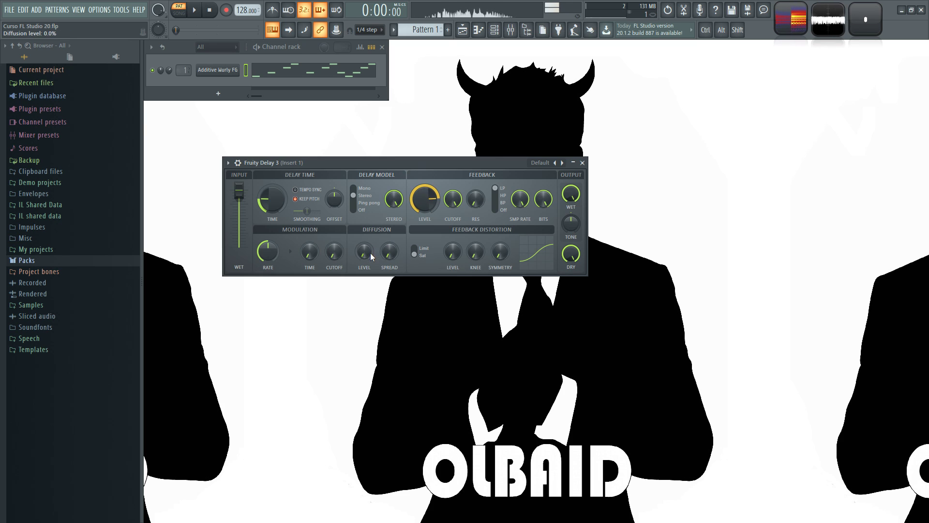
Set the modulation rate to 20 Hz, nudge the feedback level up and raise the modulation time
mouse_move(364, 251)
mouse_down()
mouse_move(364, 233)
mouse_move(365, 264)
mouse_up()
drag(268, 251, 267, 237)
drag(425, 198, 424, 196)
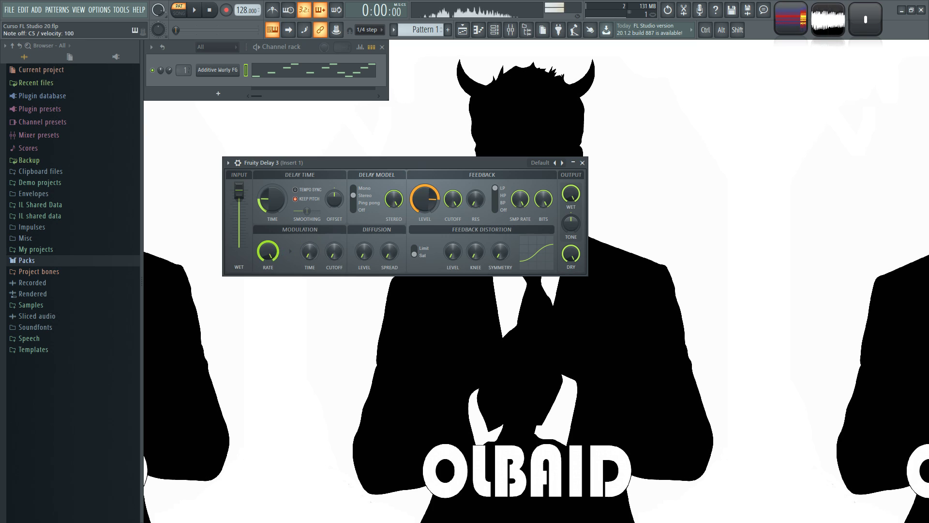
drag(306, 256, 268, 255)
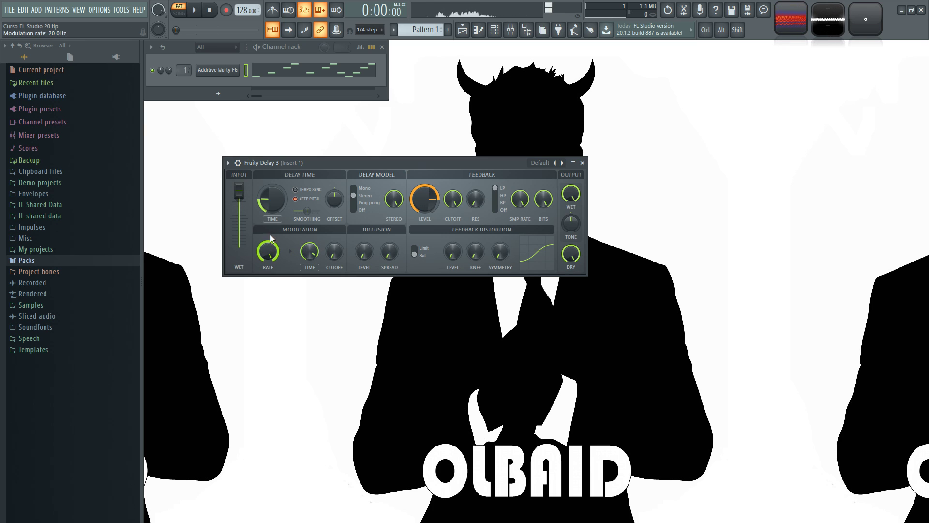
Raise the delay time to about 116.7 ms and stop the pattern playback
mouse_move(269, 196)
mouse_down()
mouse_move(269, 173)
mouse_move(269, 189)
mouse_up()
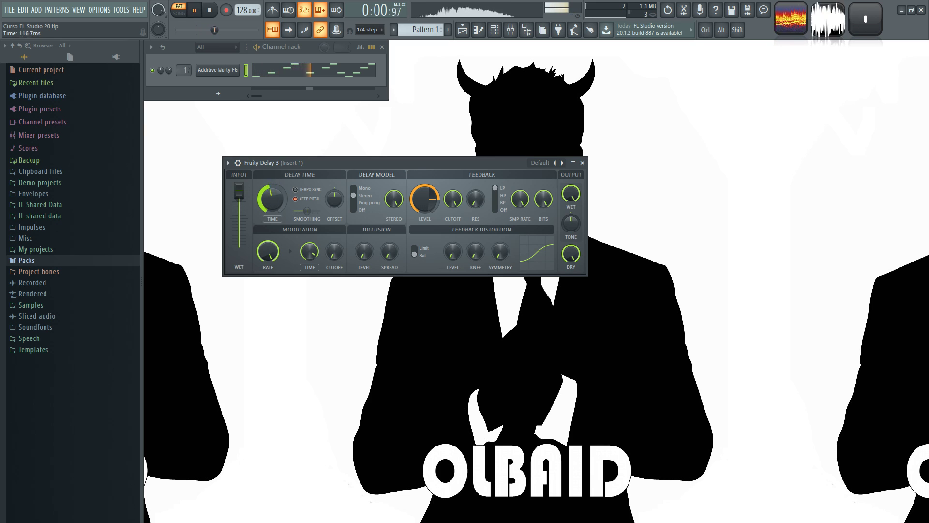
key(space)
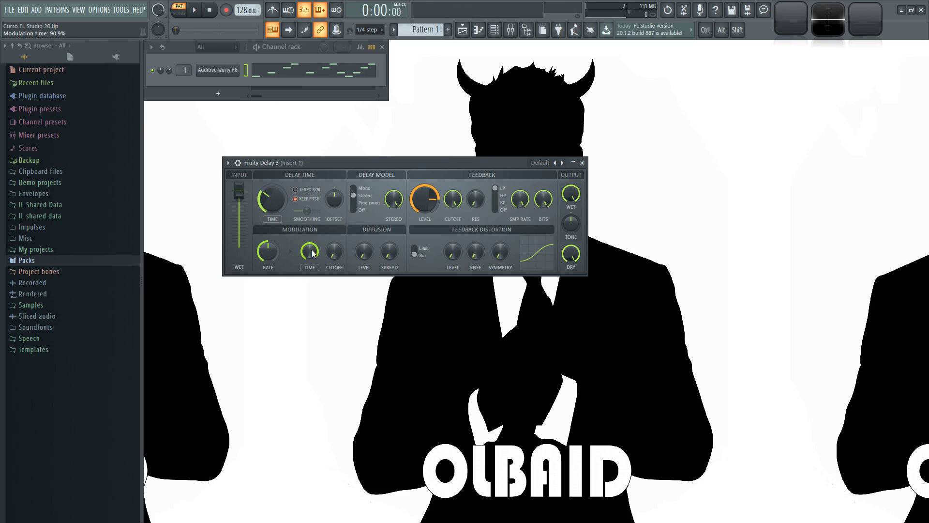
Lower the feedback level to its midpoint and shift the Fruity Delay 3 window slightly up and left
drag(426, 199, 406, 201)
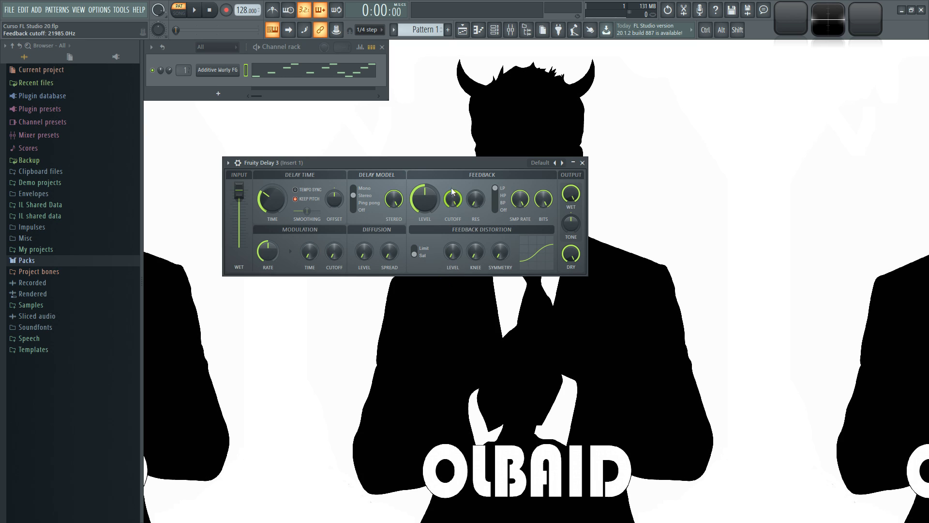
drag(457, 163, 448, 156)
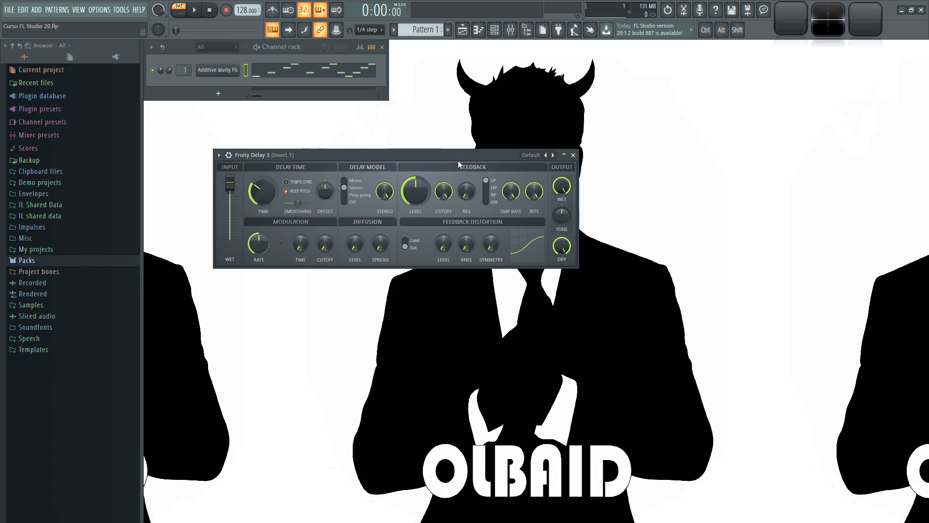